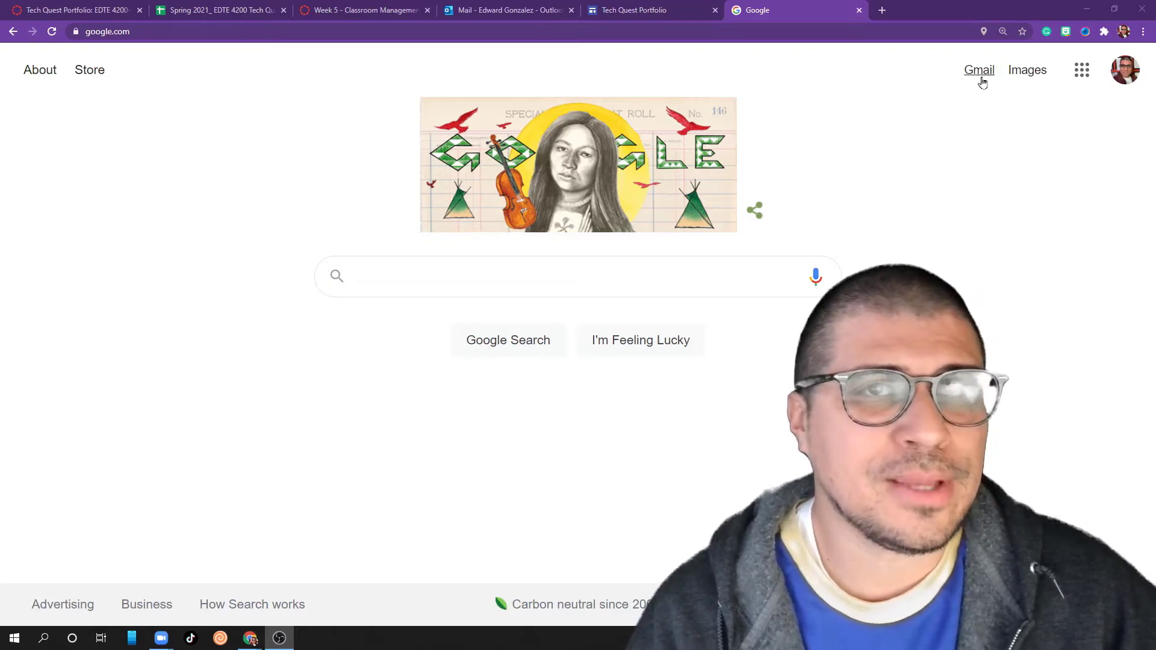
# Go to Google Drive at drive.google.com.
pyautogui.click(863, 35)
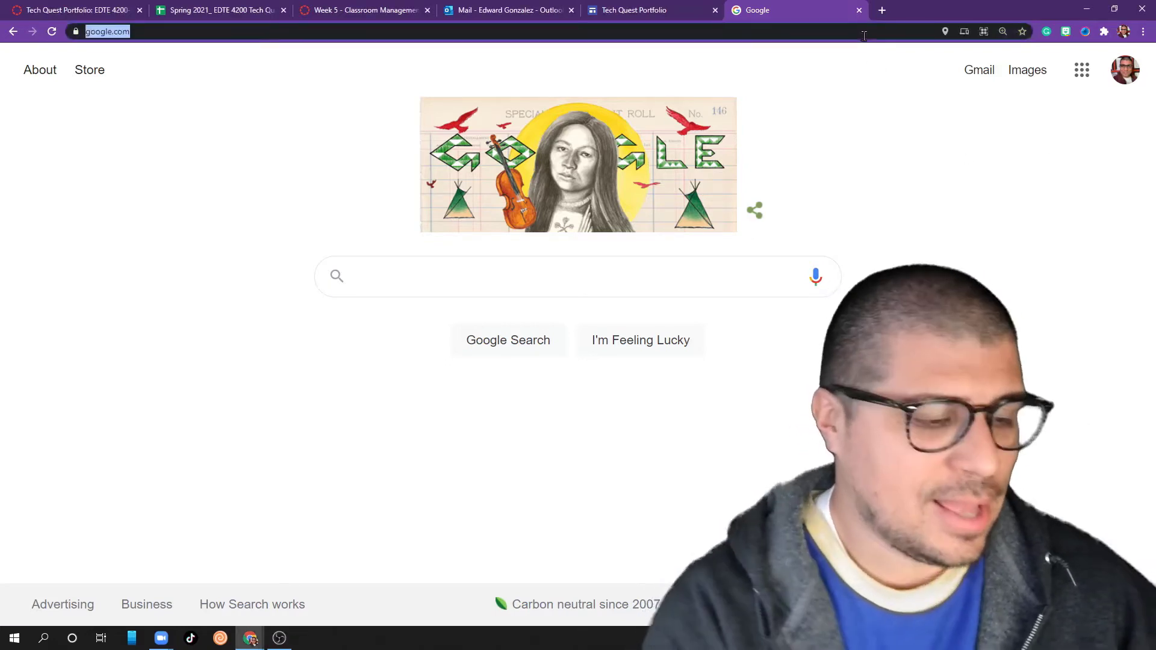
pyautogui.write('drive.gooo')
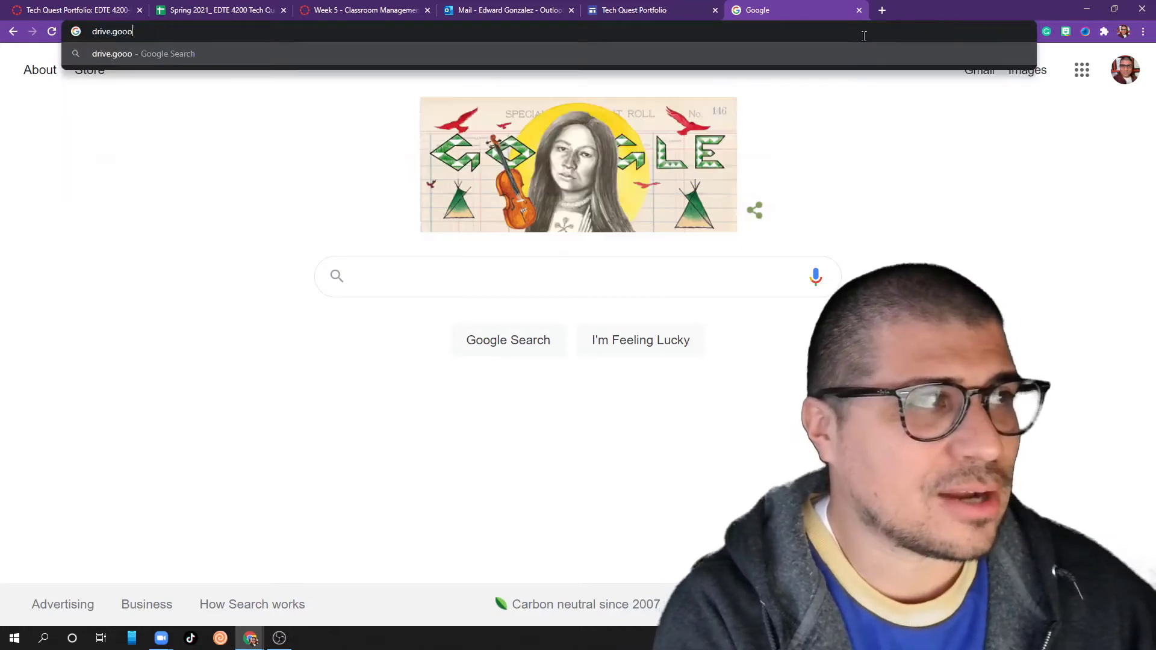
pyautogui.press('BackSpace')
pyautogui.write('gle.co')
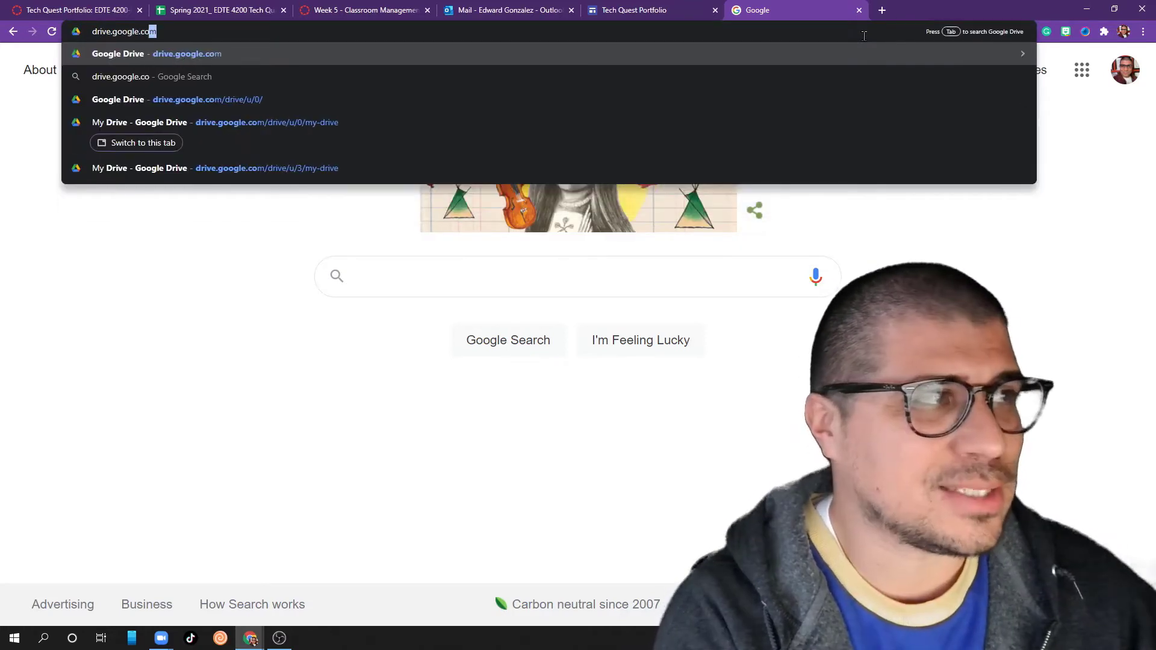
pyautogui.write('m')
pyautogui.press('Return')
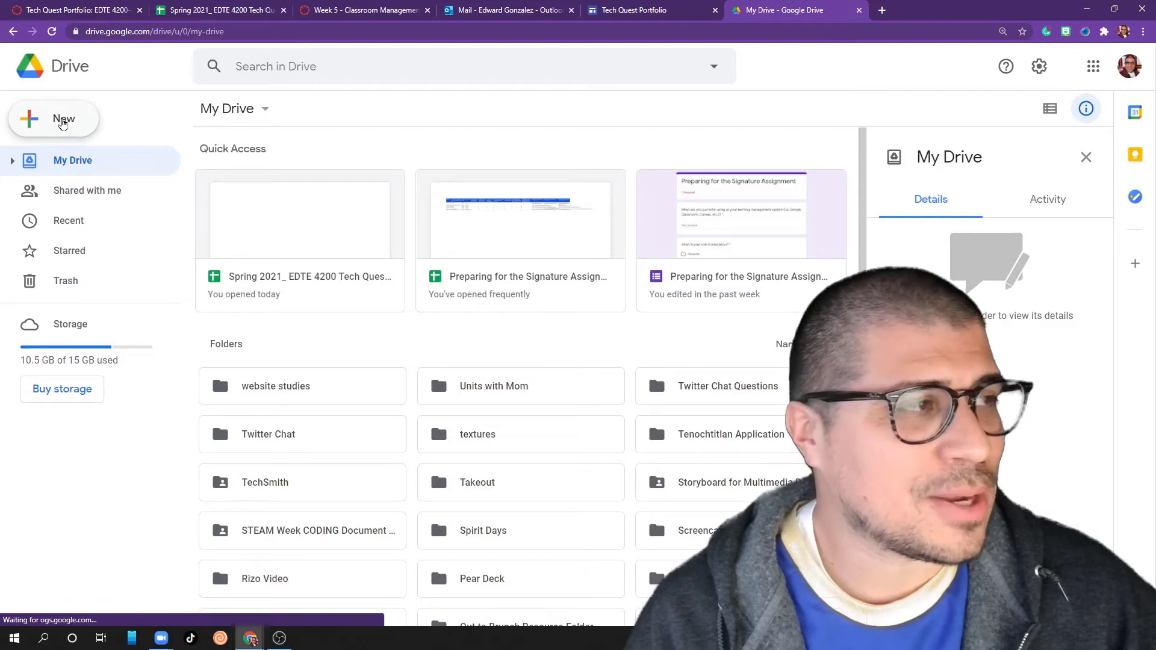
# Create a new blank Google Form from My Drive.
pyautogui.click(63, 122)
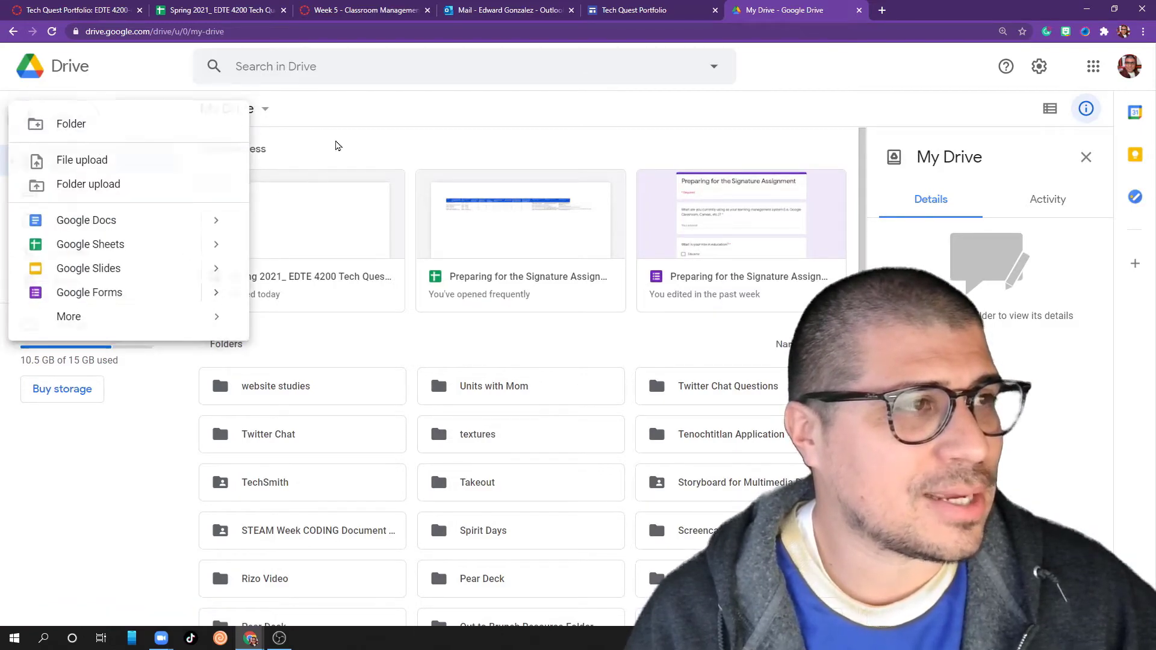
pyautogui.click(335, 147)
pyautogui.click(59, 124)
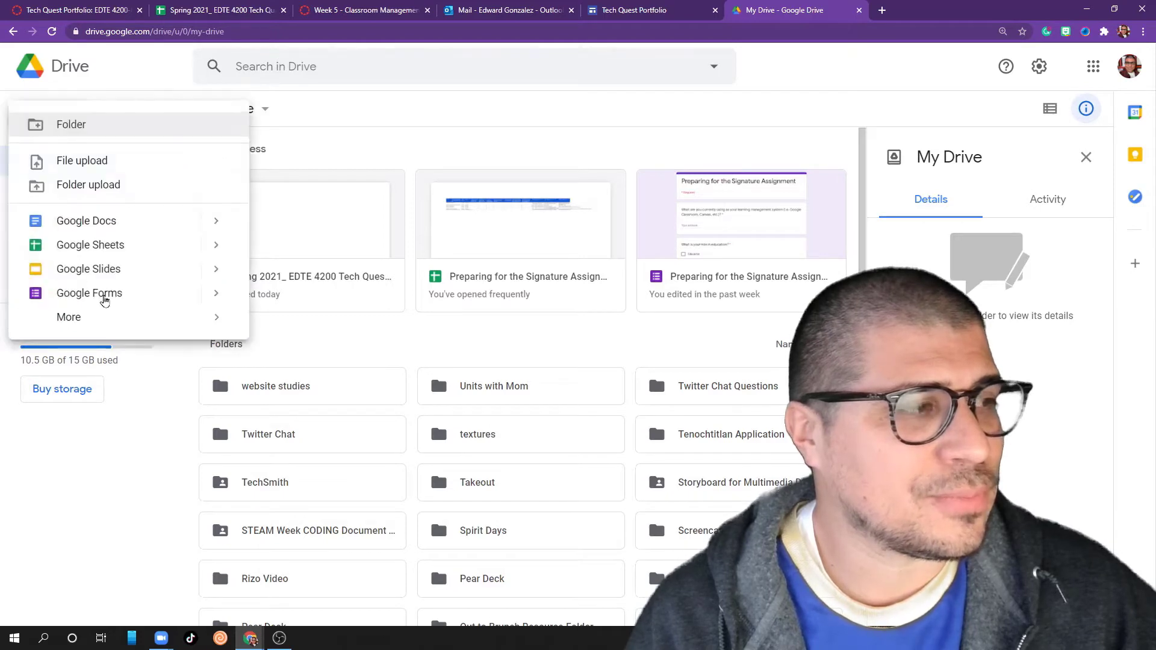
pyautogui.click(108, 298)
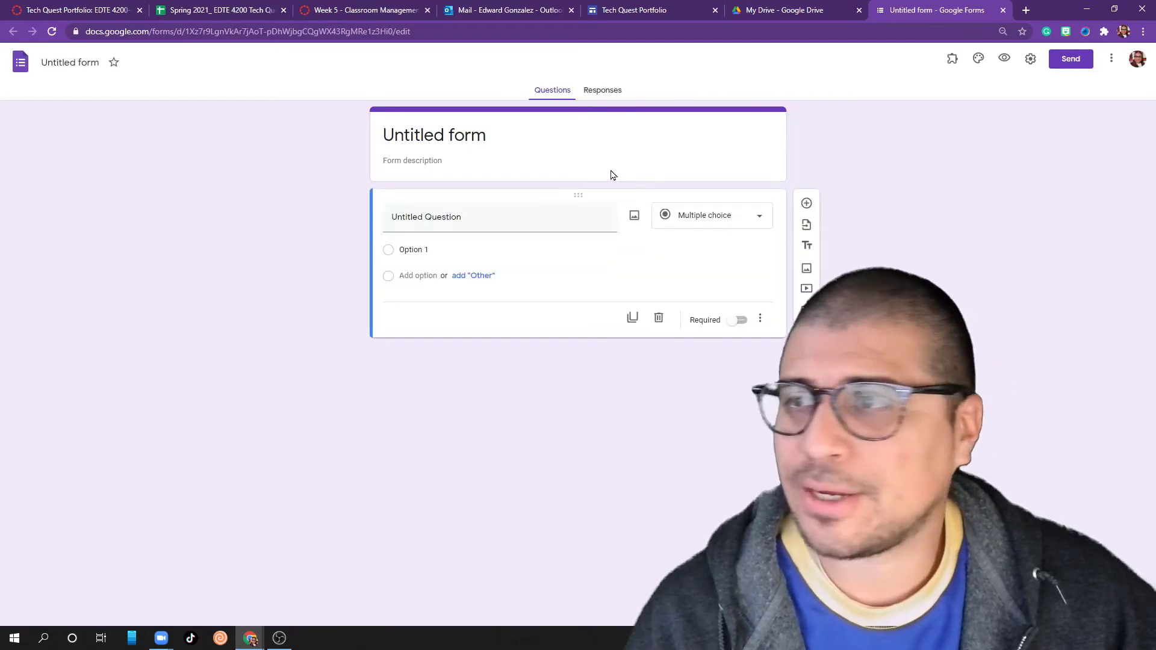
# Title the form "How are you doing?".
pyautogui.click(469, 139)
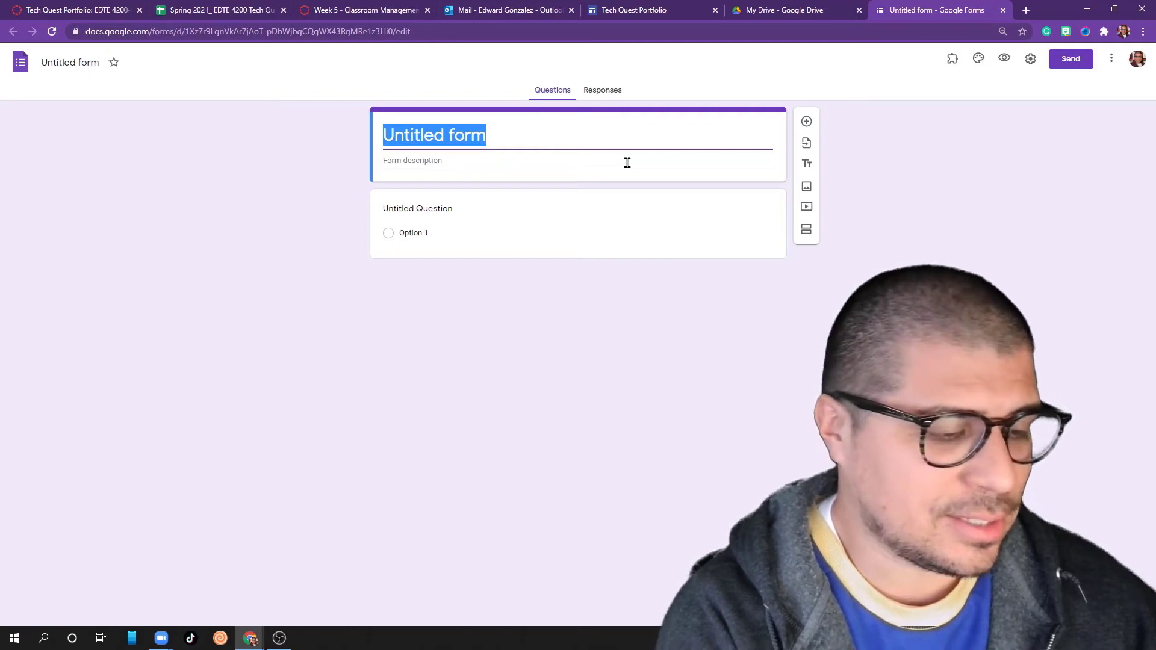
pyautogui.write('Getting')
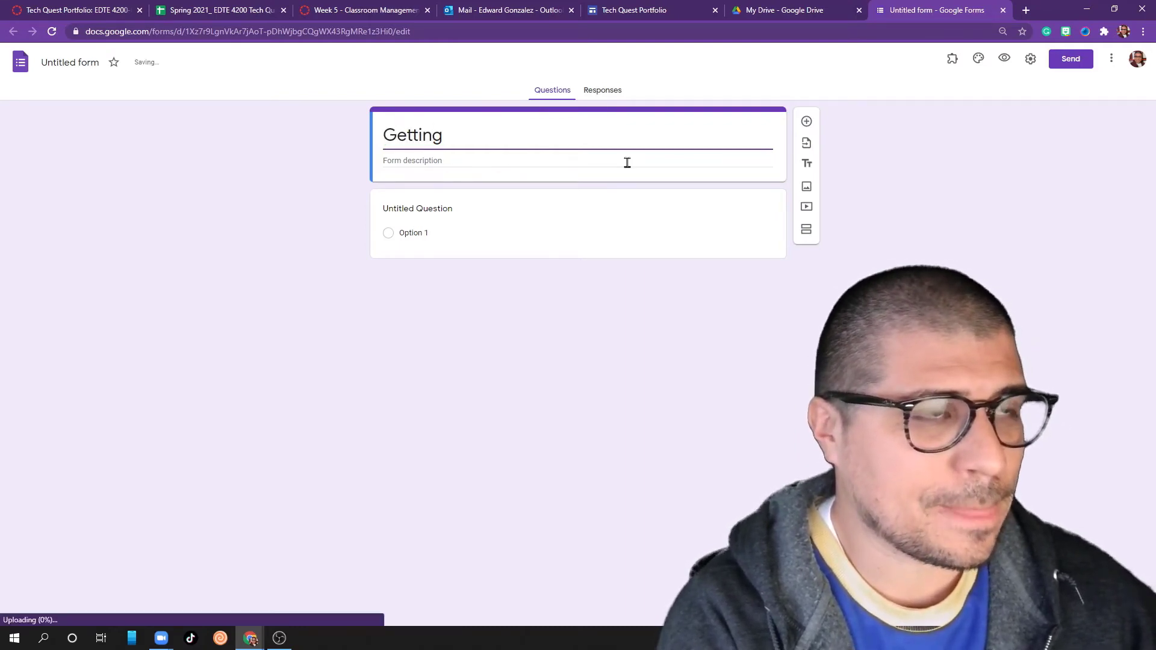
pyautogui.hotkey('ctrl', 'BackSpace')
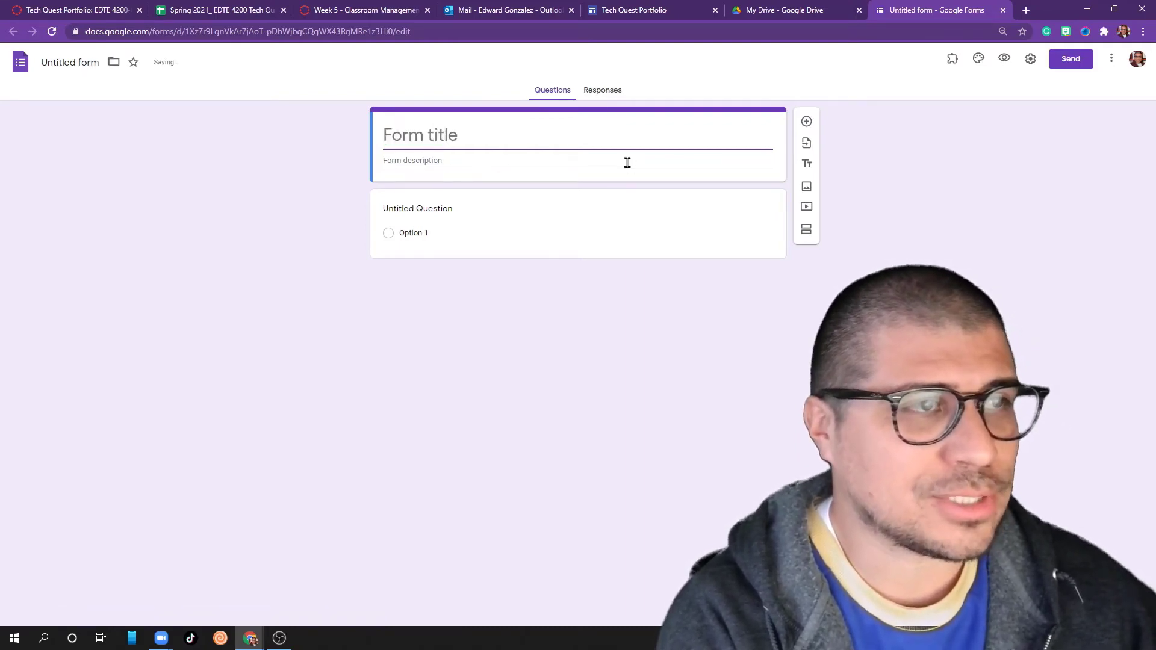
pyautogui.write('How are you ')
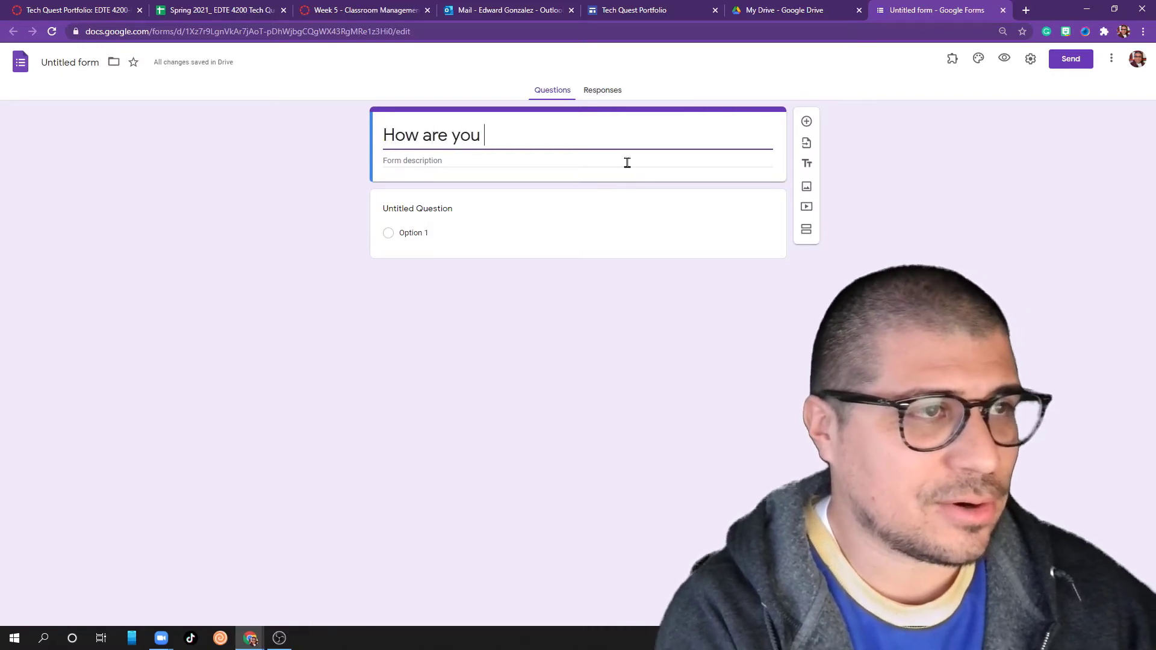
pyautogui.write('doing?')
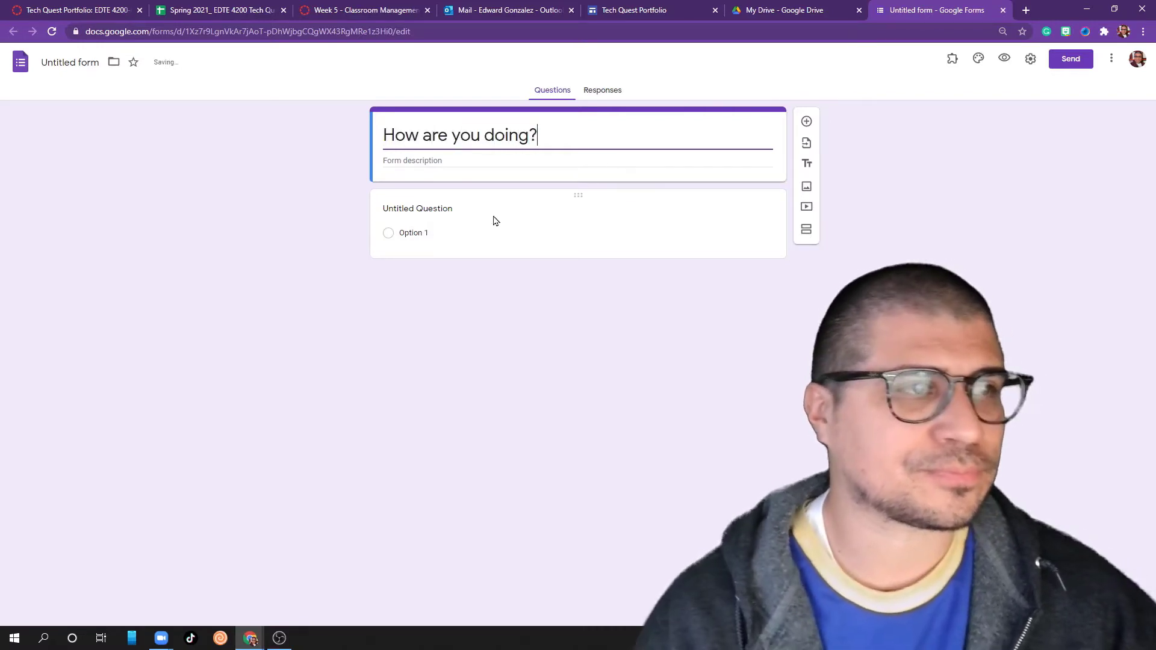
# Turn the untitled question into a required short-answer question named "First Name".
pyautogui.click(491, 211)
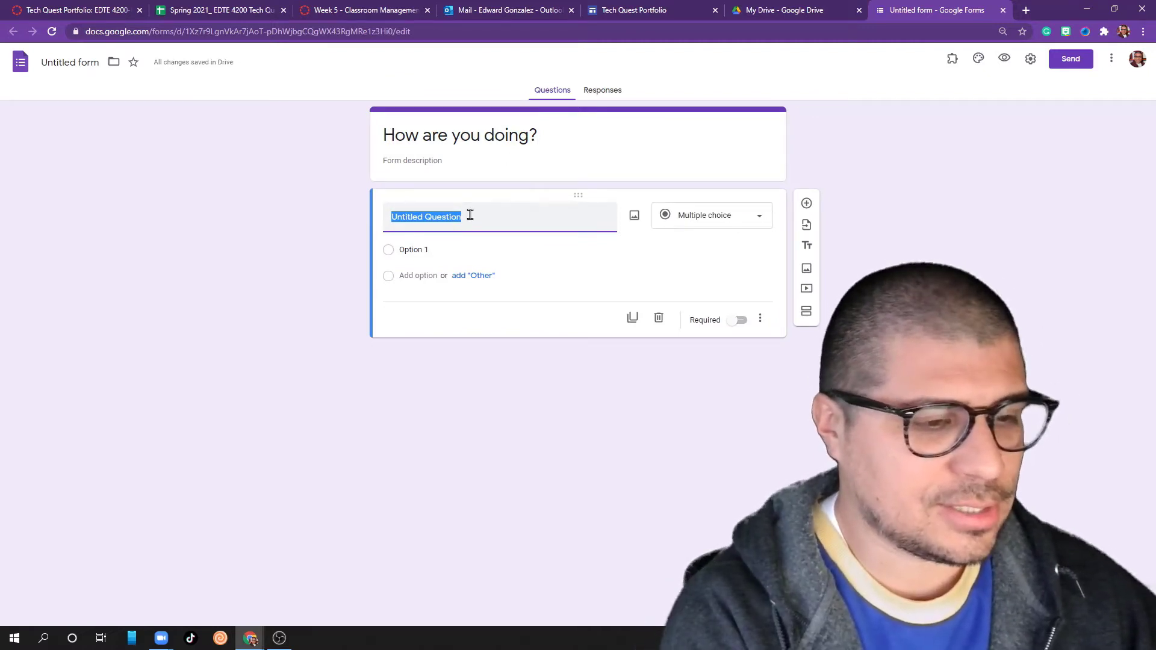
pyautogui.write('Na')
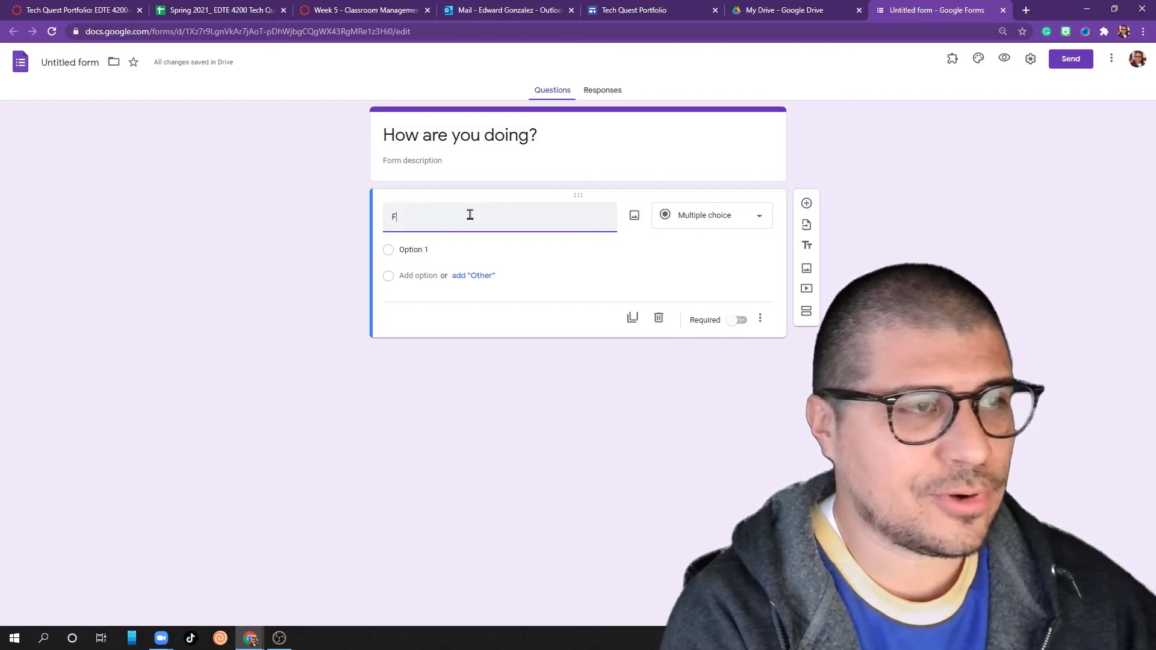
pyautogui.write('rst Name')
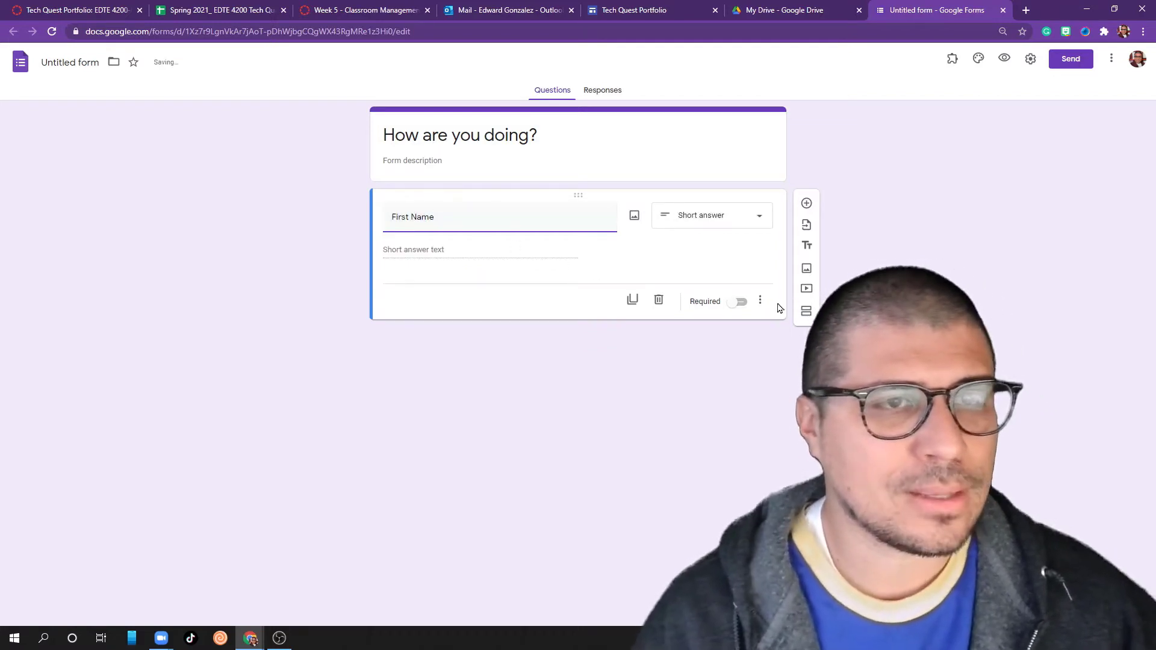
pyautogui.click(738, 301)
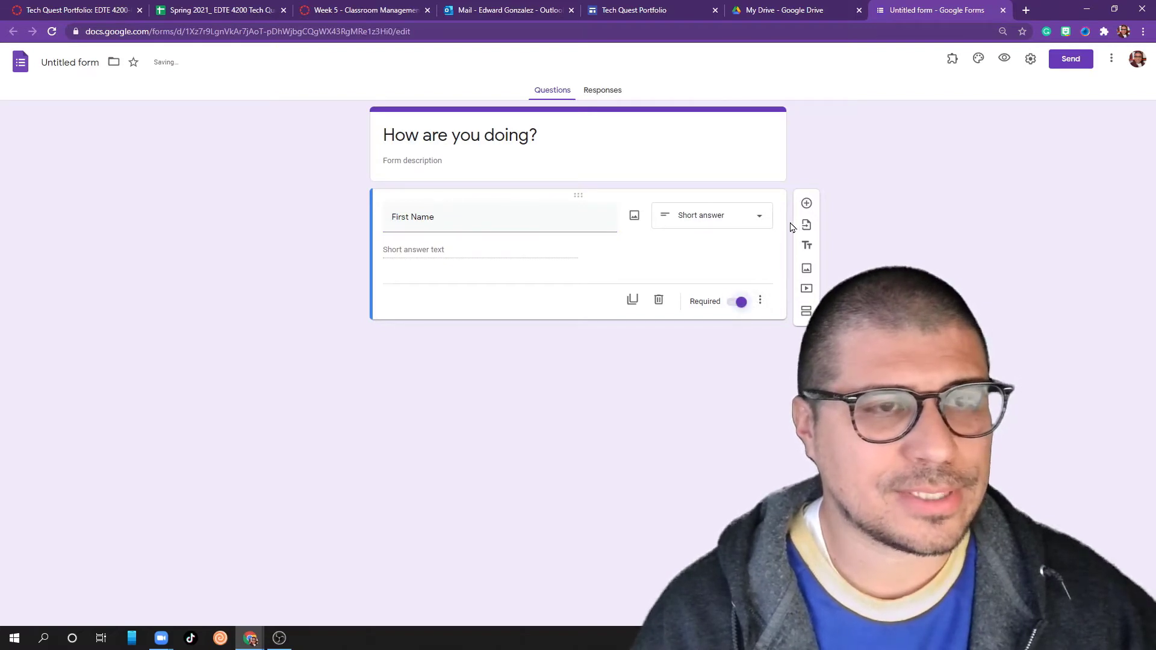
# Add a required short-answer question named "Last name" below the First Name question.
pyautogui.click(807, 202)
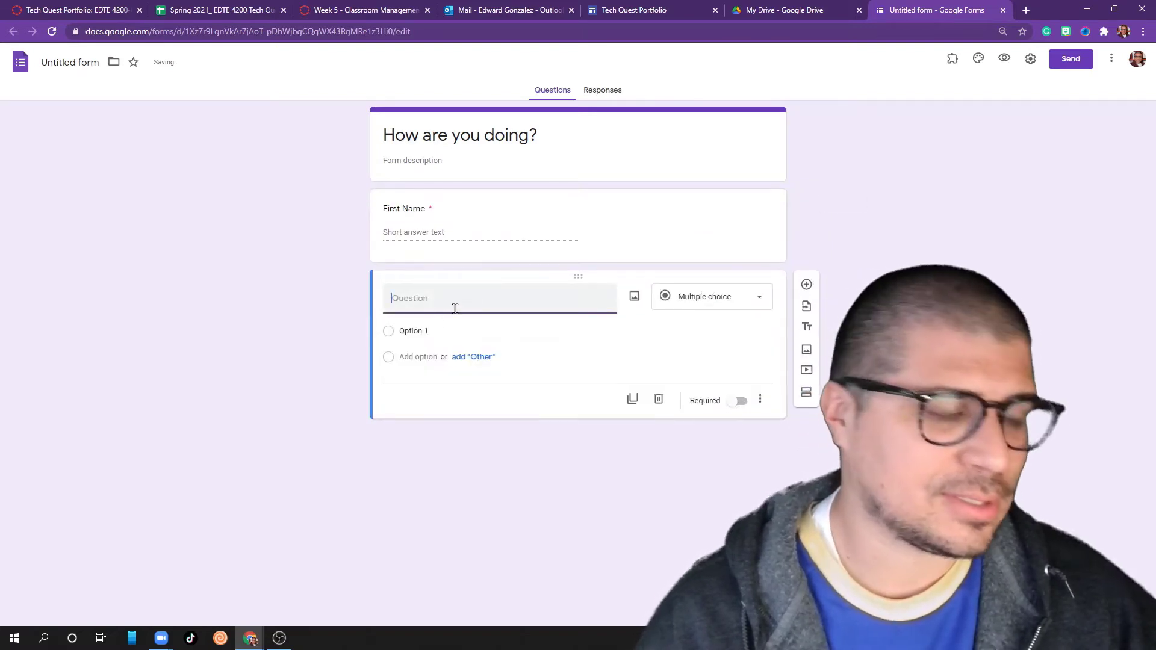
pyautogui.write('Last na')
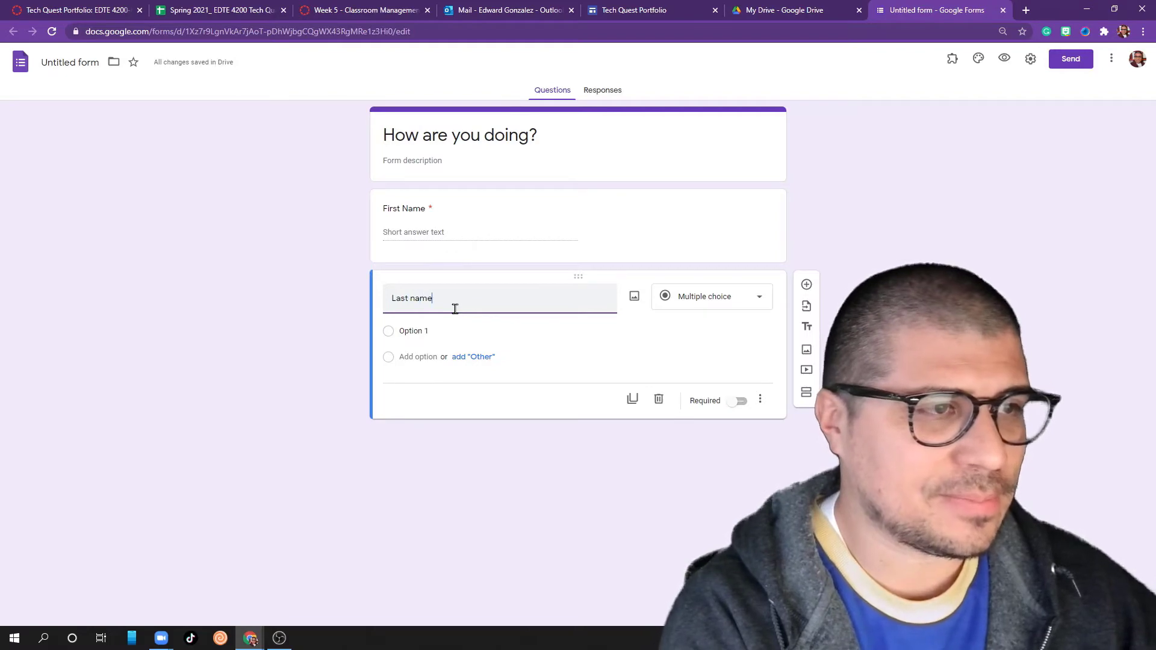
pyautogui.write('me')
pyautogui.click(740, 383)
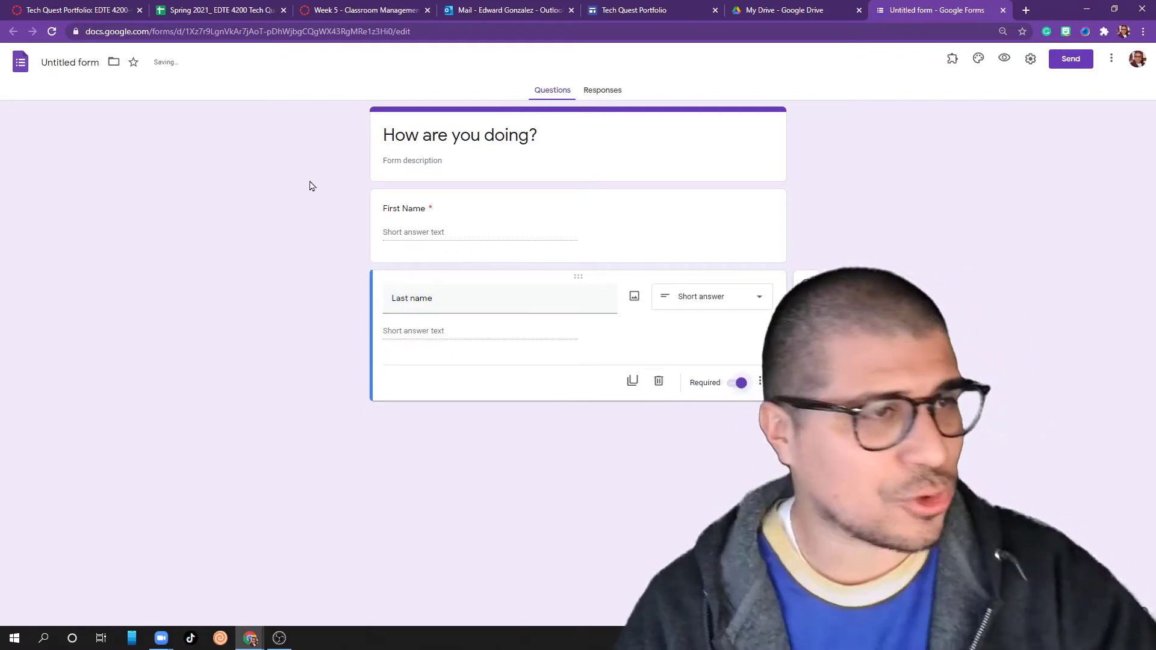
# Name the form file "How are you doing?" after its title and review the answer types available for the Last name question.
pyautogui.click(85, 60)
pyautogui.click(425, 301)
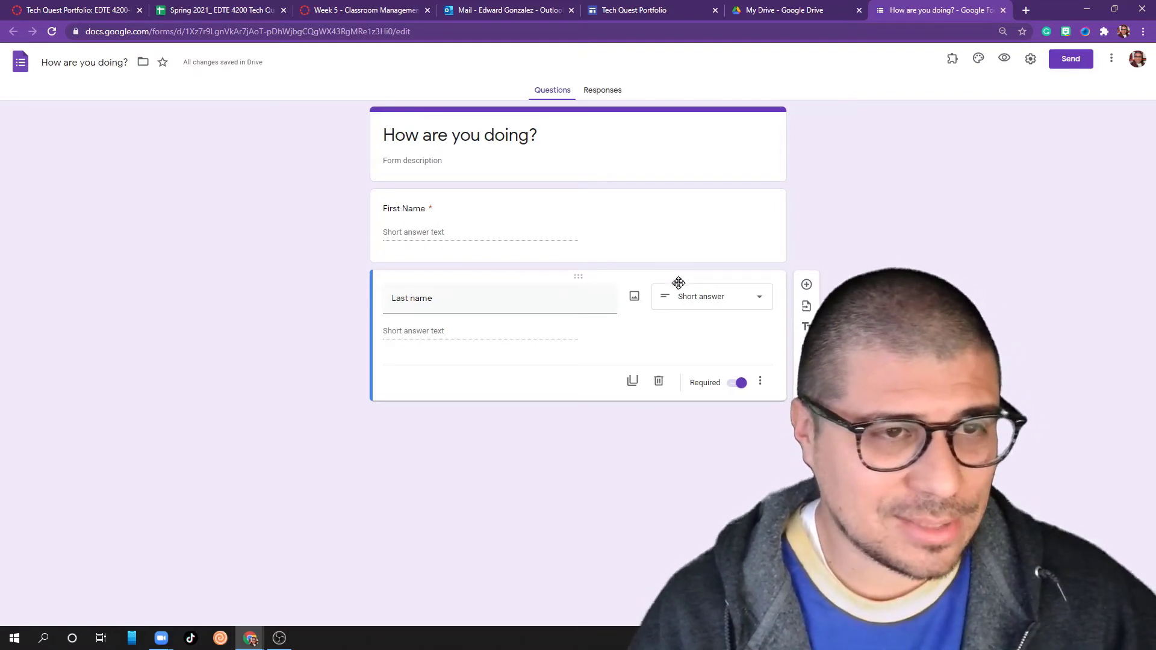
pyautogui.click(723, 302)
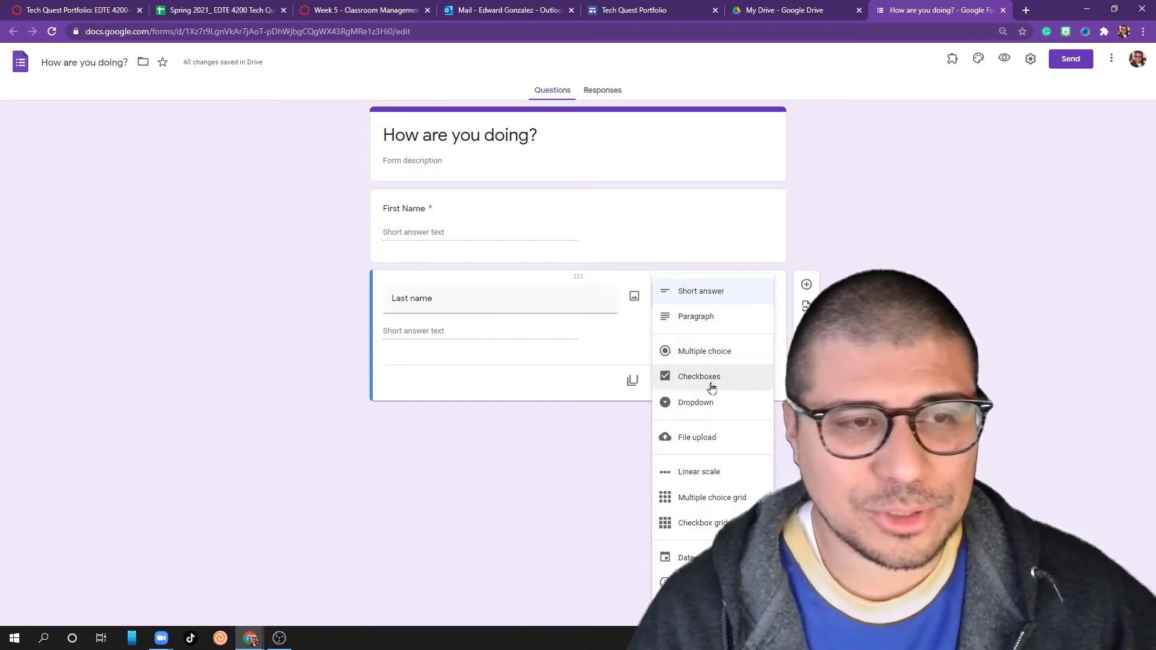
pyautogui.click(590, 497)
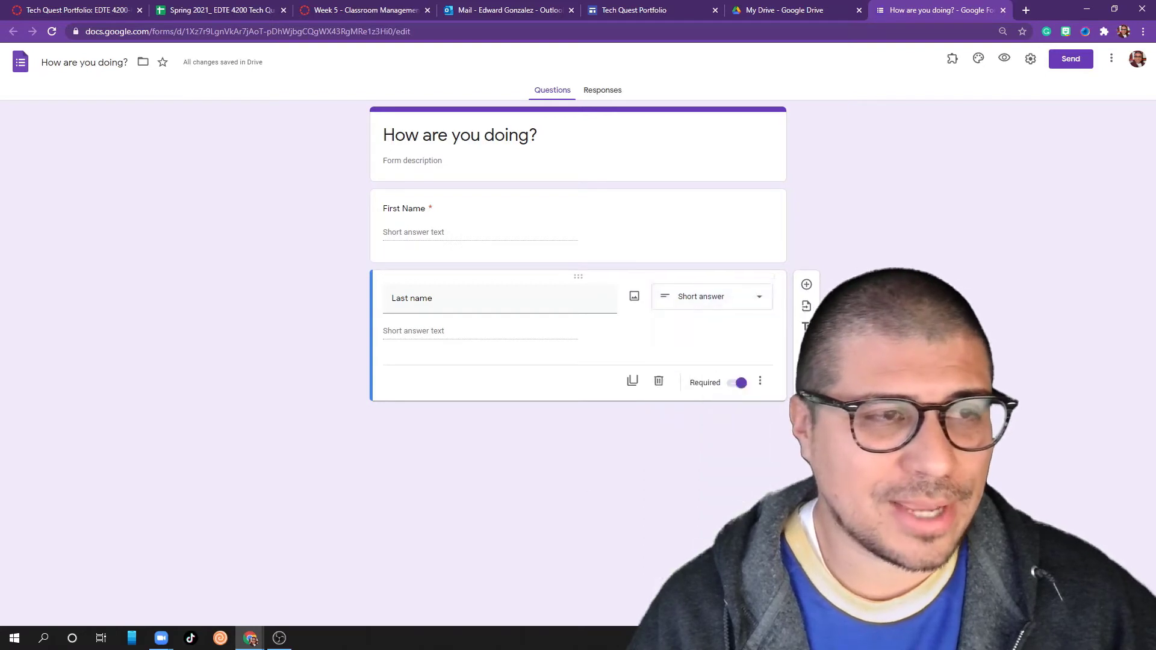
# Add a short-answer question asking "What is your email?" below the Last name question.
pyautogui.click(807, 286)
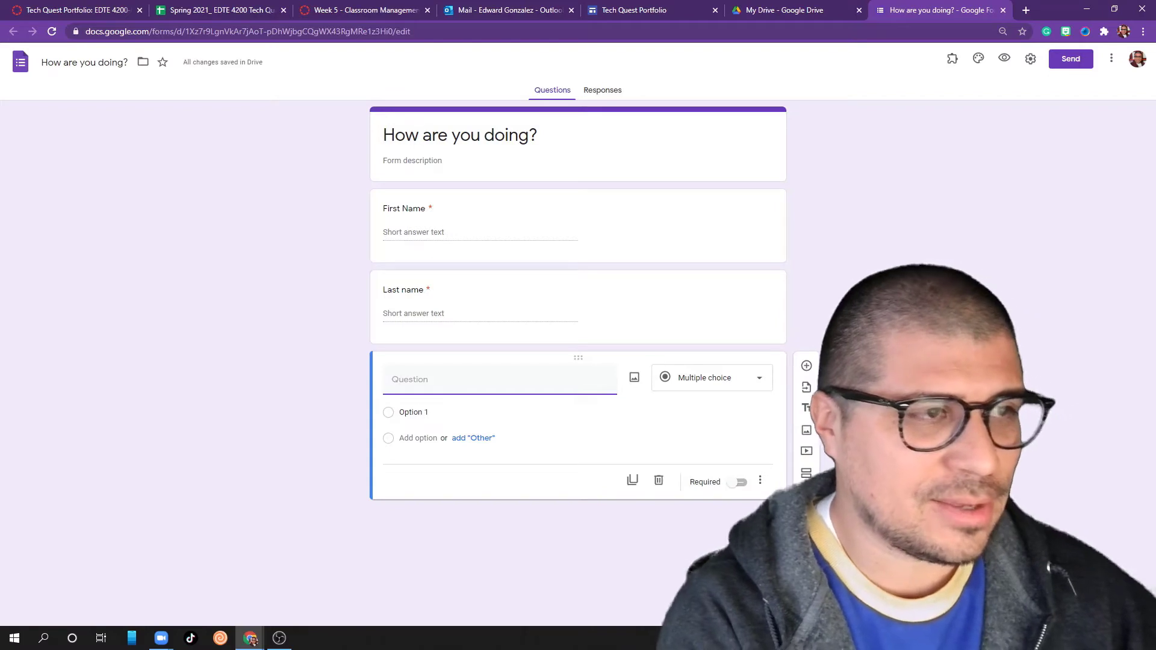
pyautogui.write('What is your ')
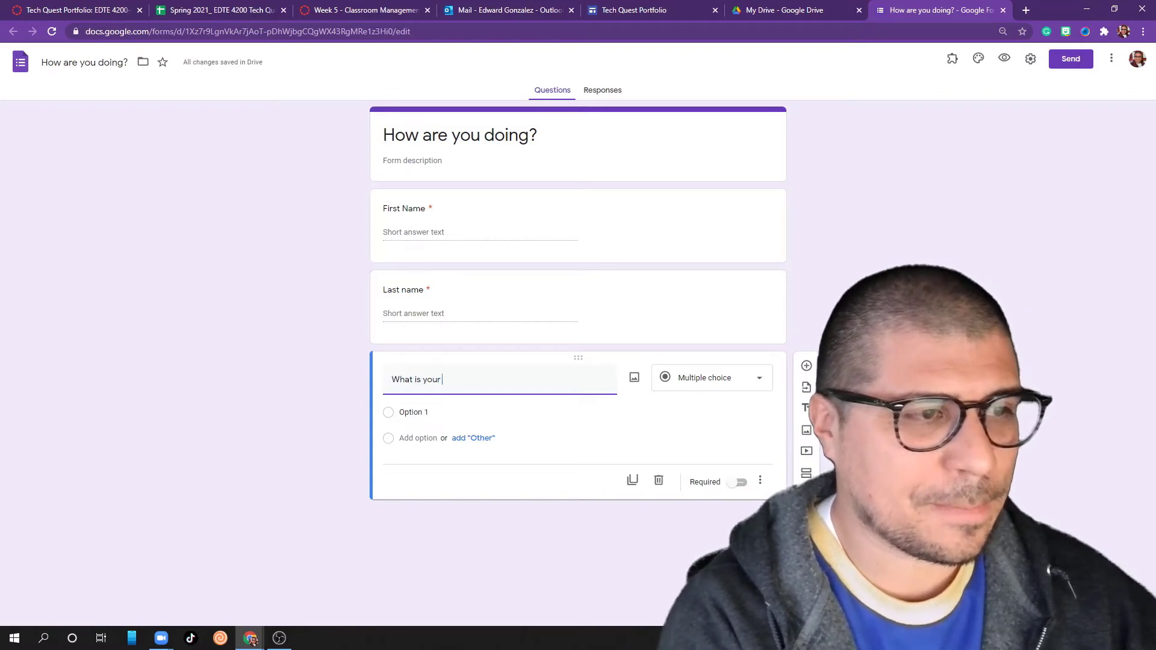
pyautogui.write('email?')
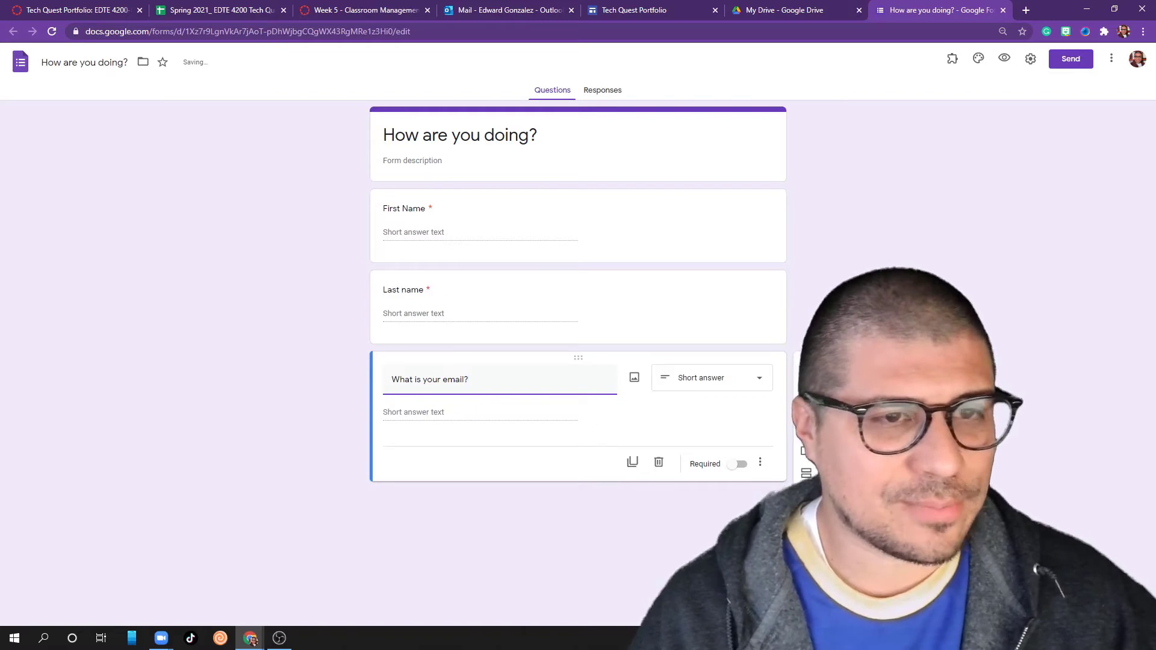
# Add a question below the email one asking "How are you doing with the technology in the course?".
pyautogui.click(806, 366)
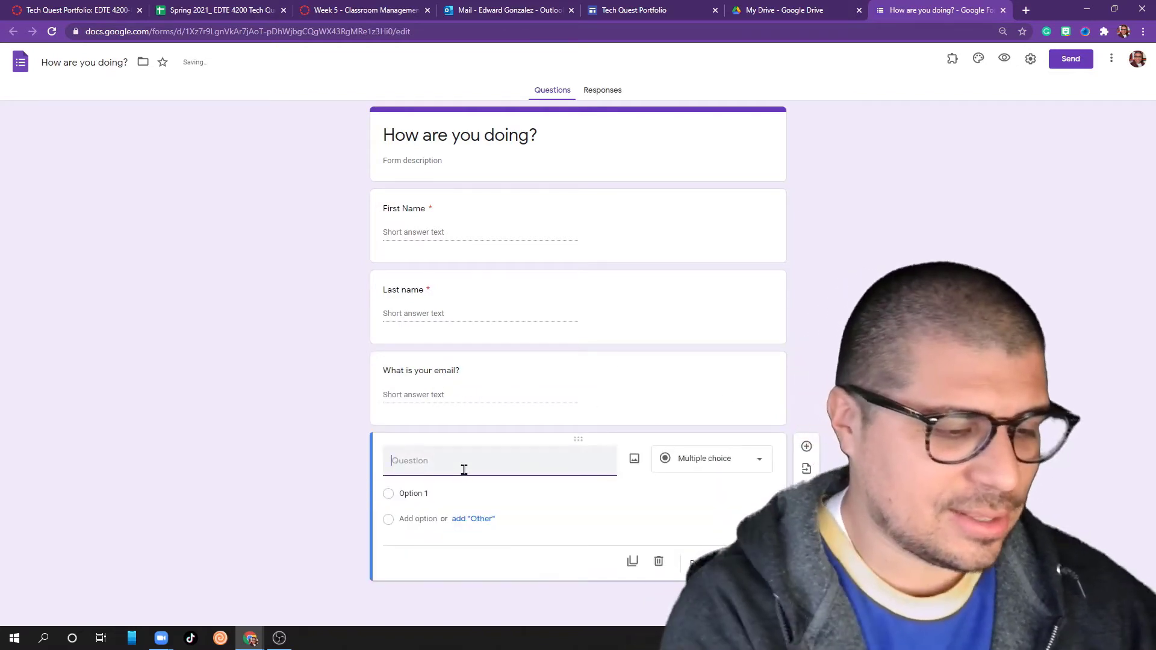
pyautogui.write('H')
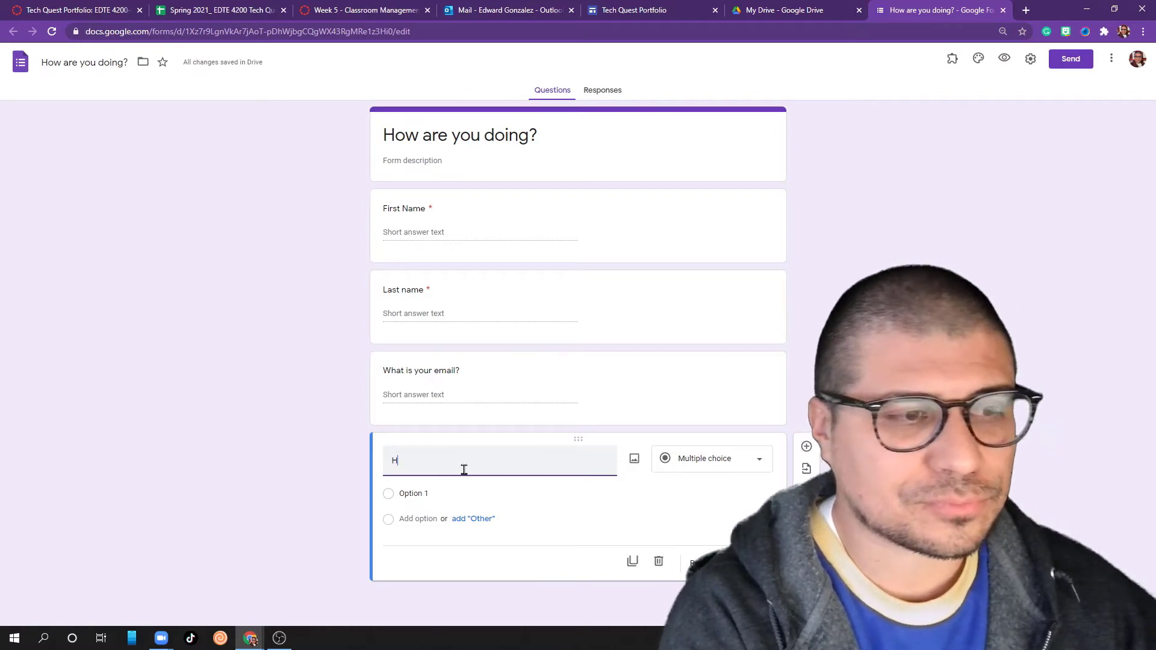
pyautogui.write('ow are you doing wit')
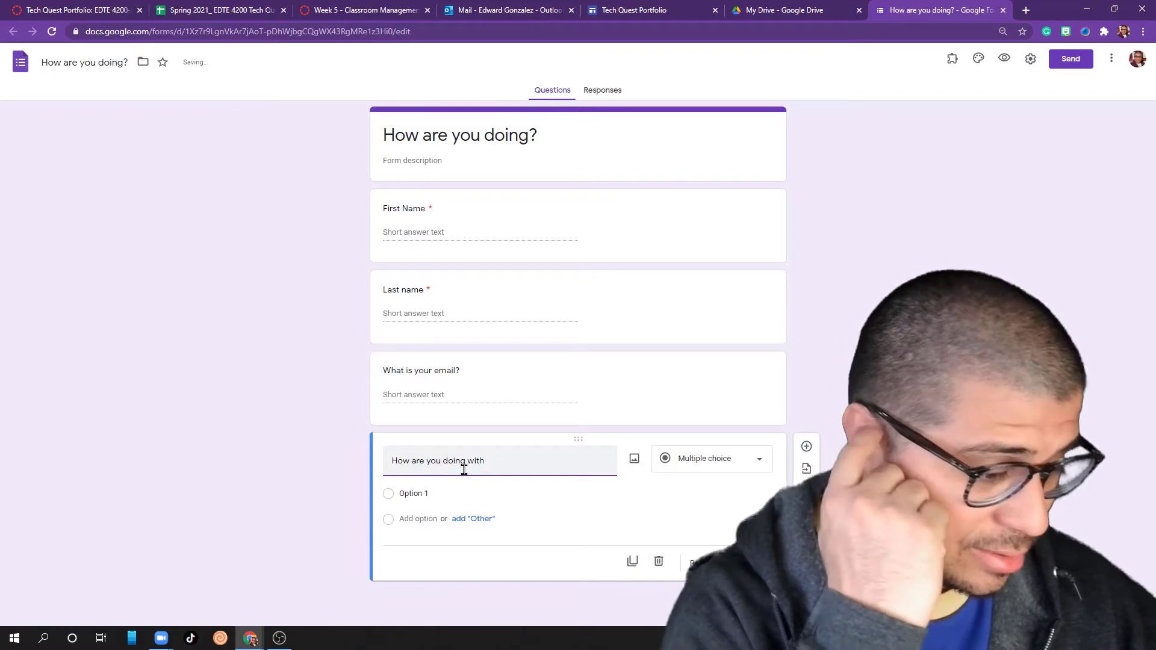
pyautogui.write('h ')
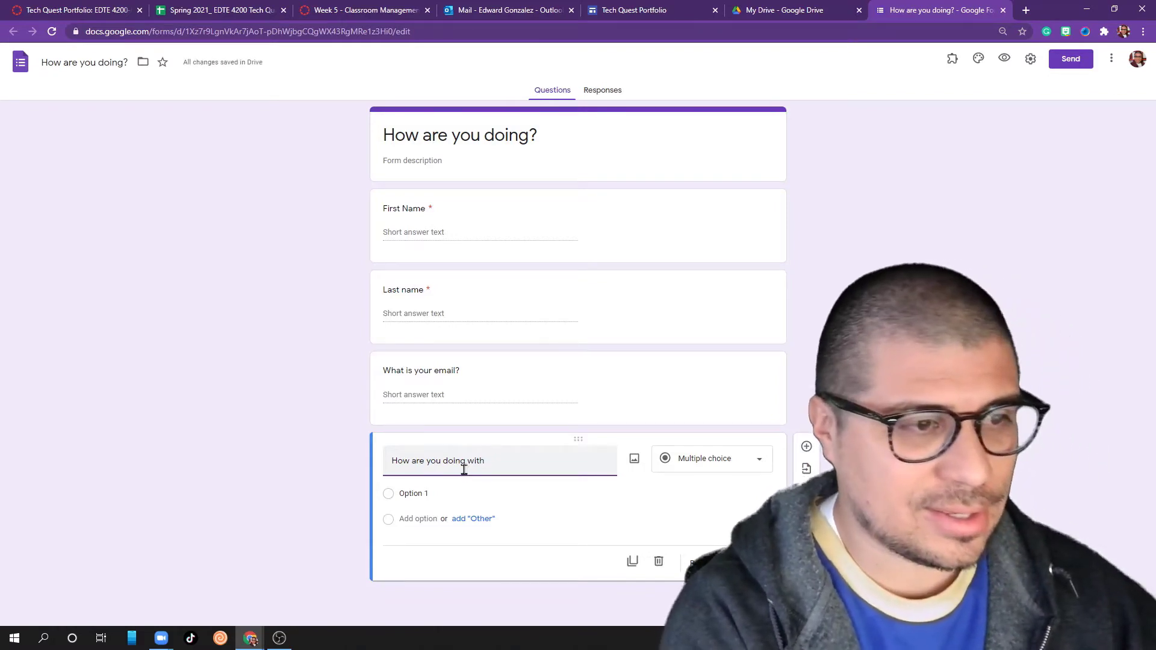
pyautogui.write('the')
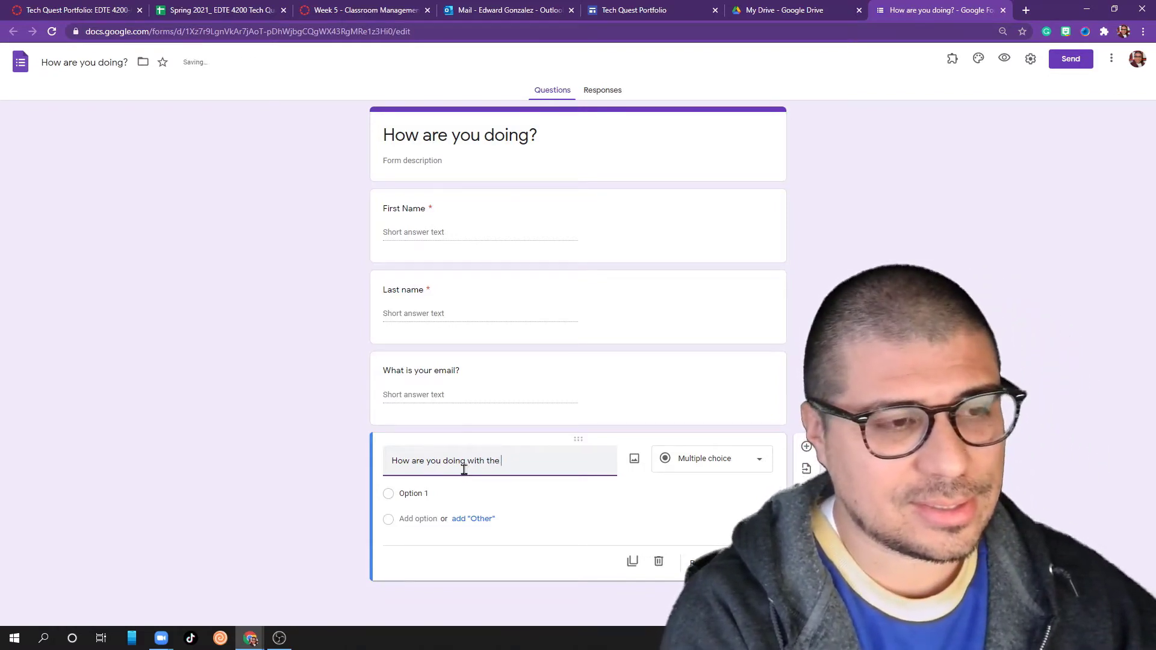
pyautogui.write(' technology')
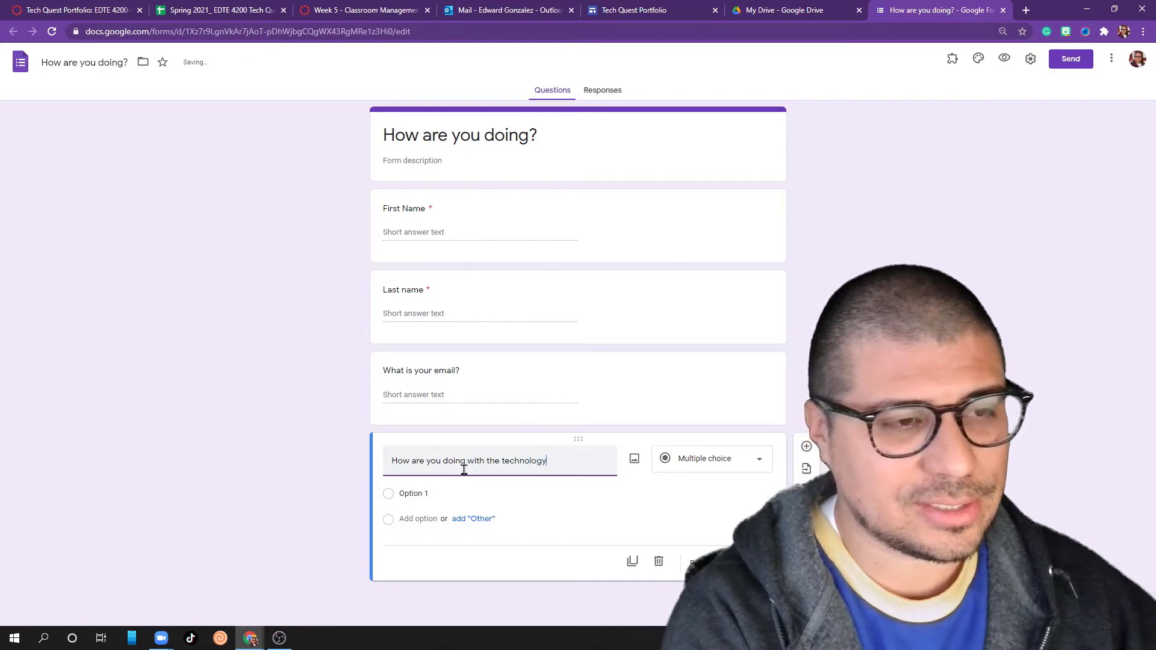
pyautogui.write(' in the course?')
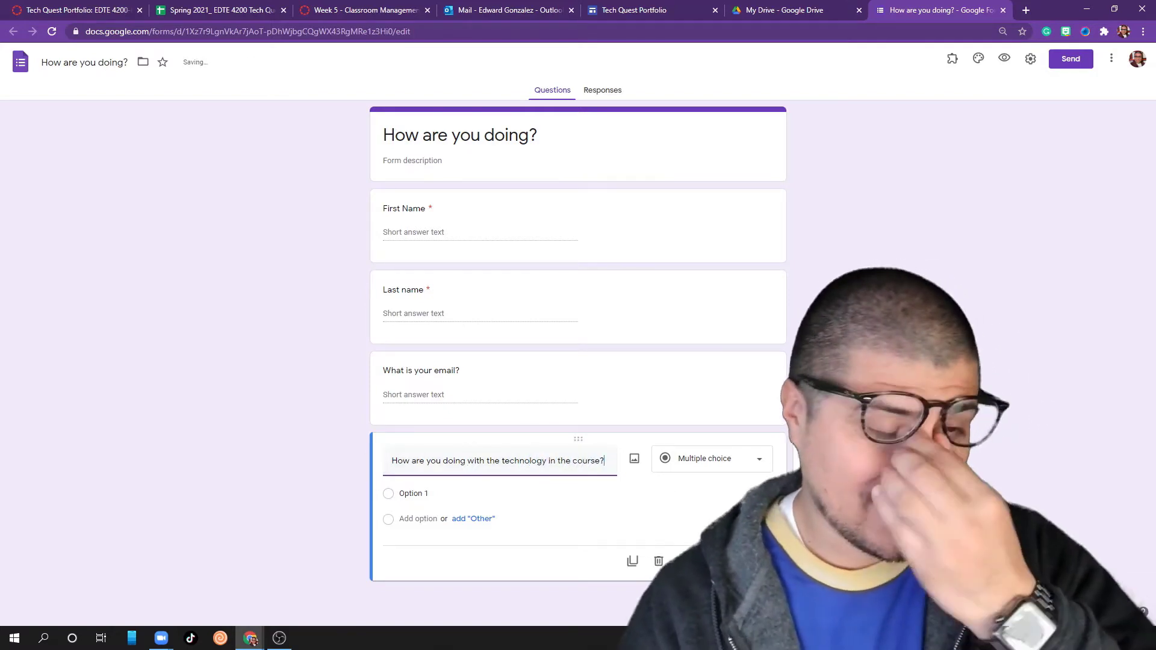
# Make the technology question a linear scale, labelling 1 as "No very well." and 5 as "I'm doing great!".
pyautogui.click(724, 464)
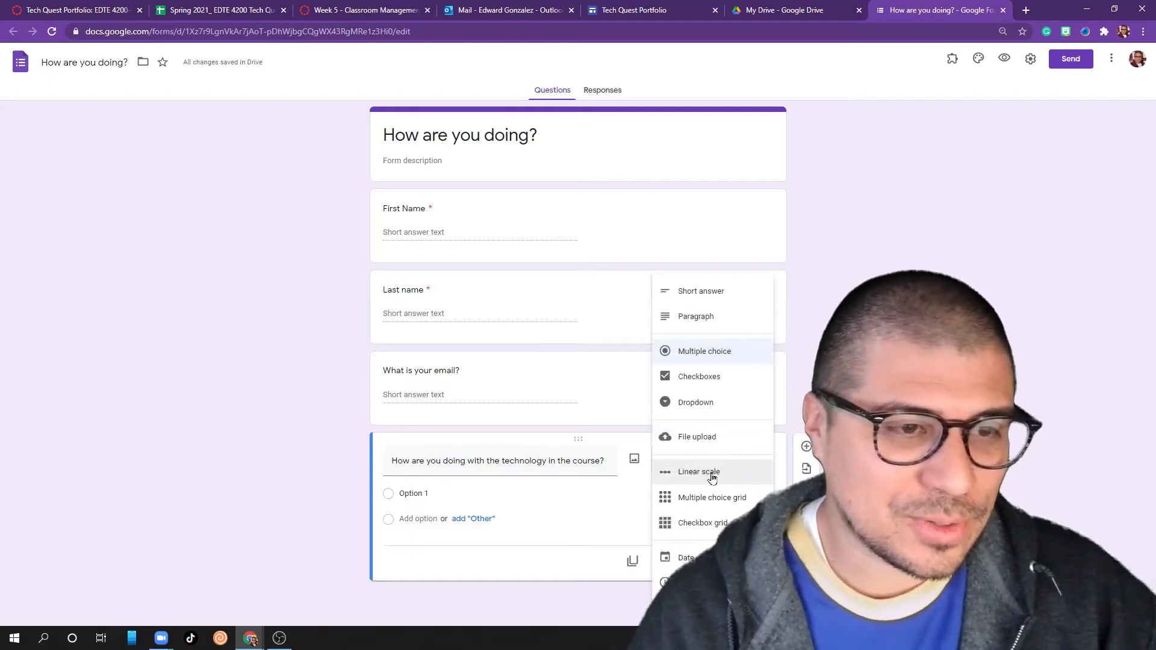
pyautogui.click(713, 477)
pyautogui.click(414, 531)
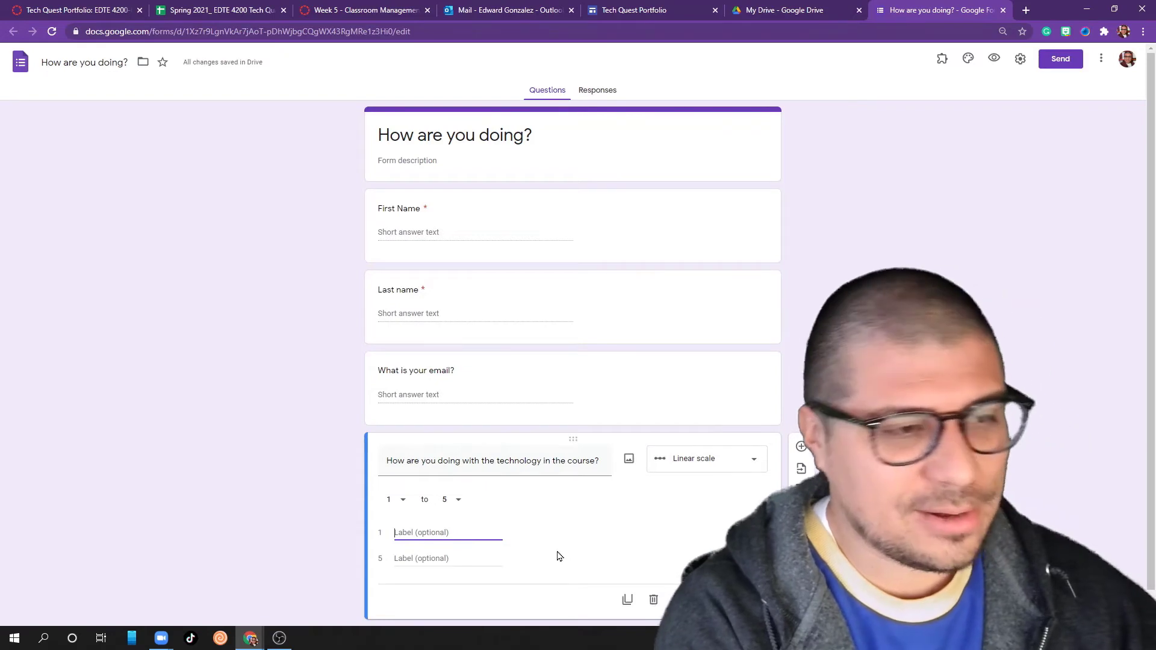
pyautogui.write('No ')
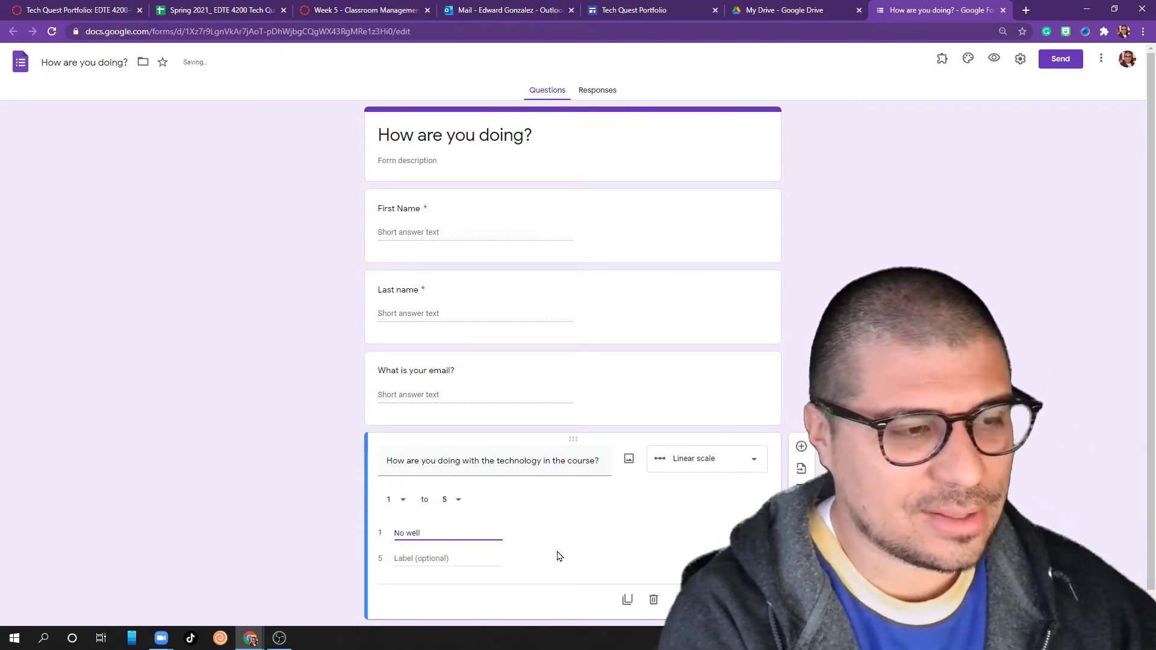
pyautogui.write('very')
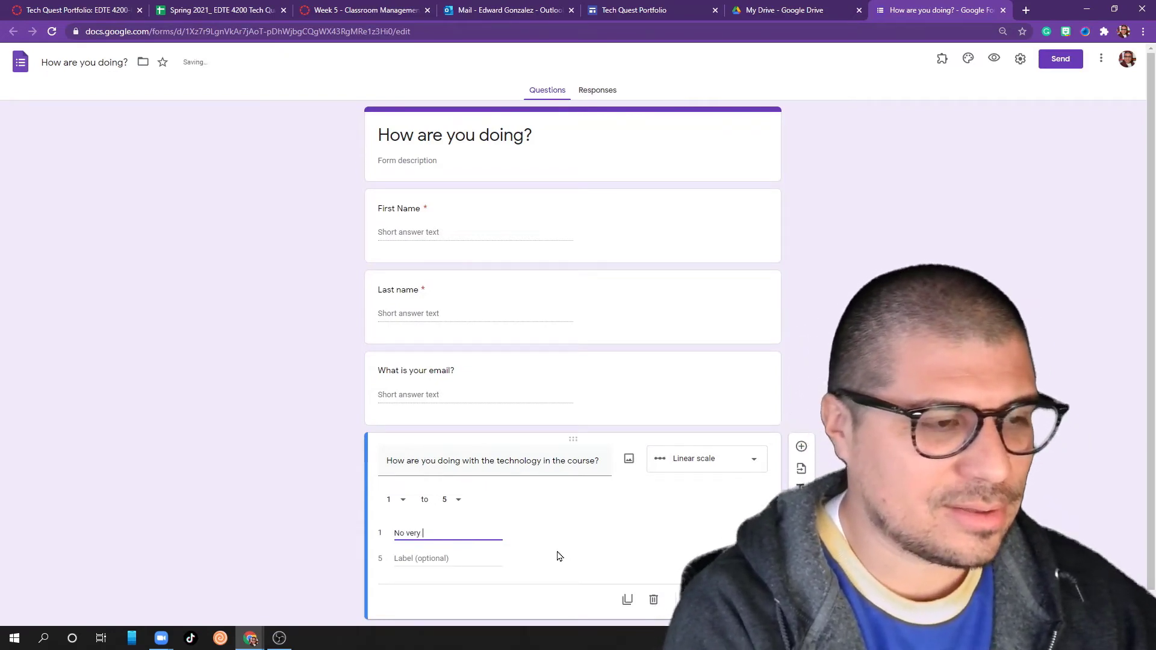
pyautogui.write(' well')
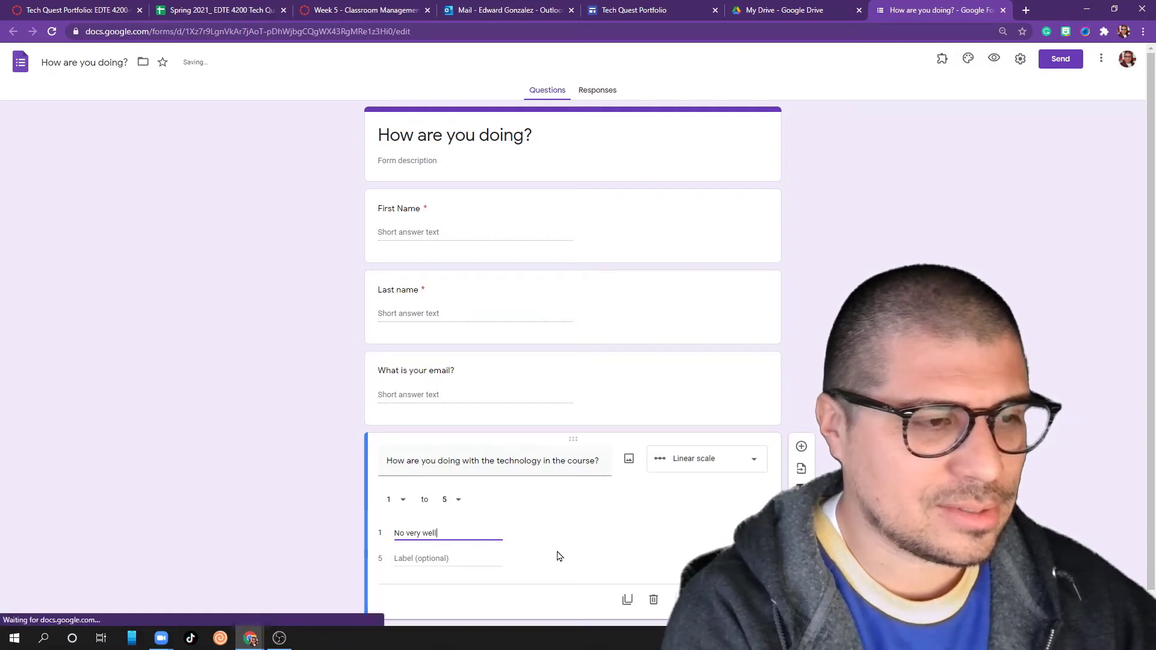
pyautogui.write('.')
pyautogui.press('Tab')
pyautogui.write("I'm doing ")
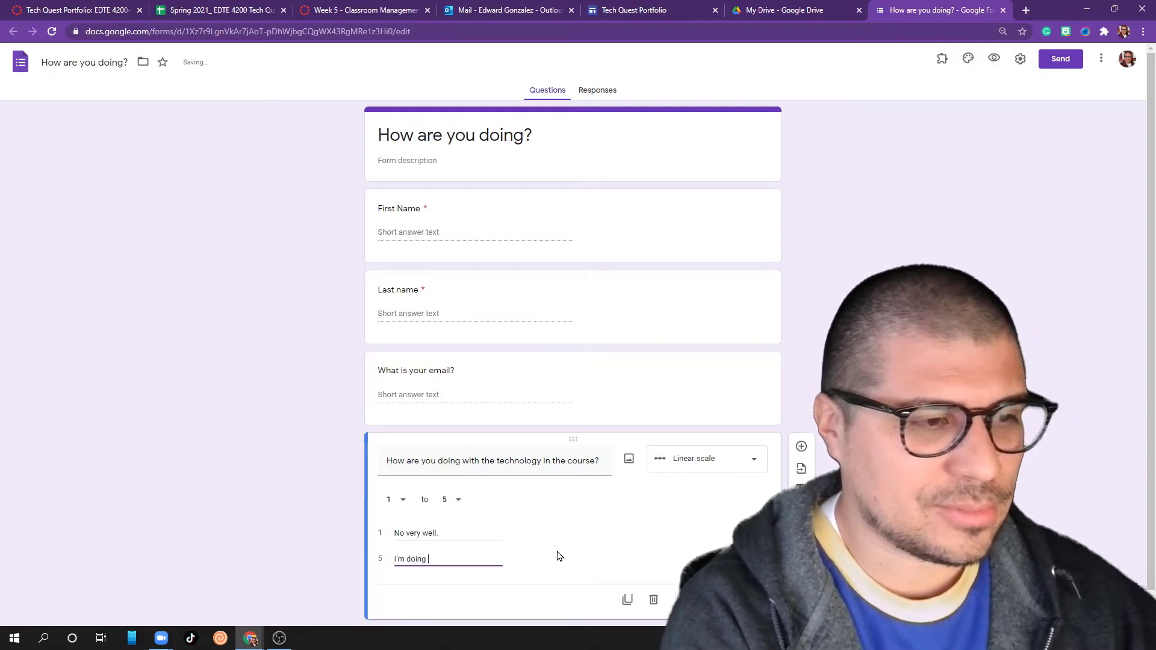
pyautogui.write('great!')
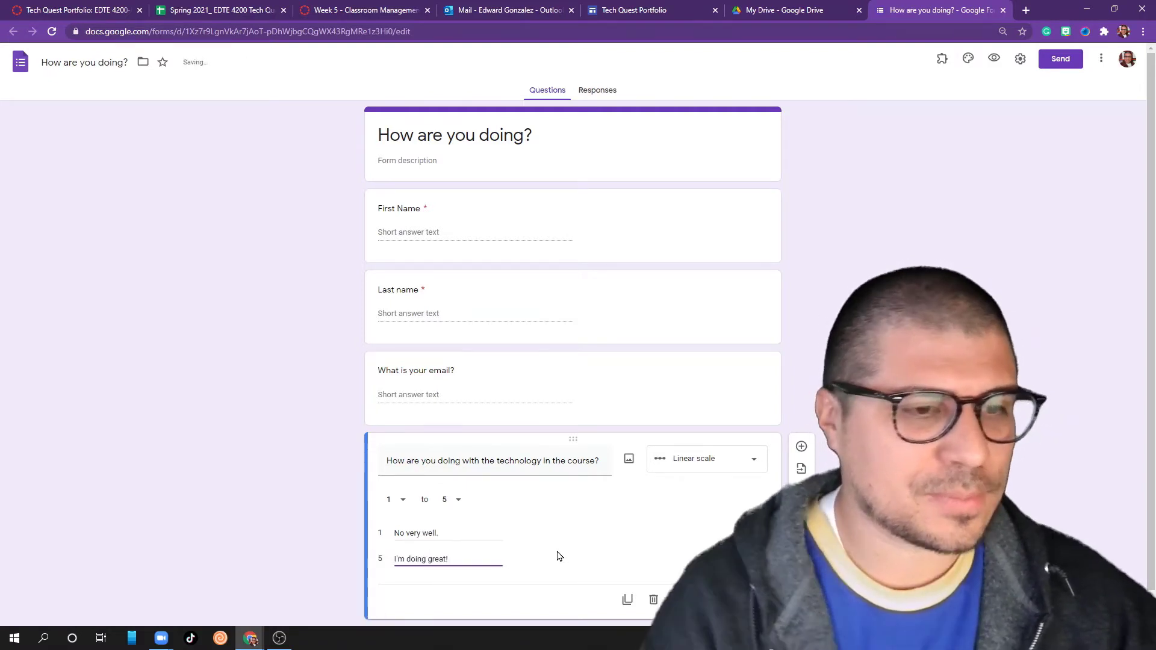
pyautogui.click(731, 599)
pyautogui.scroll(-1, 673, 514)
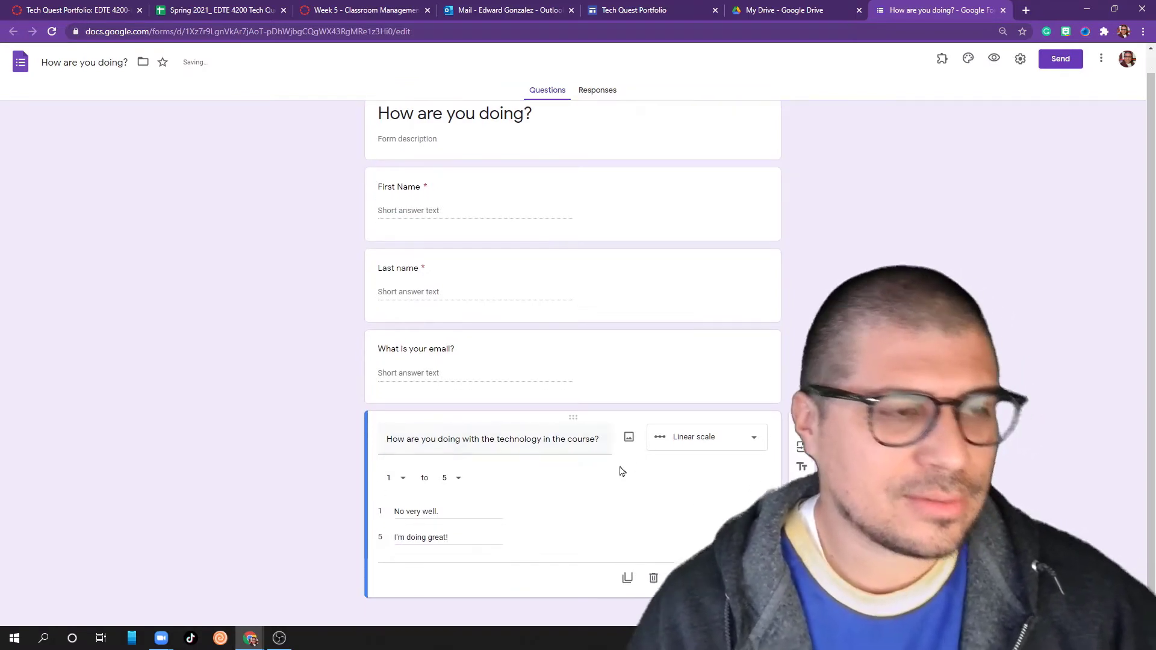
# Add a paragraph question asking "What can I help you with at this moment or what can help improve your experience in the course?".
pyautogui.click(801, 419)
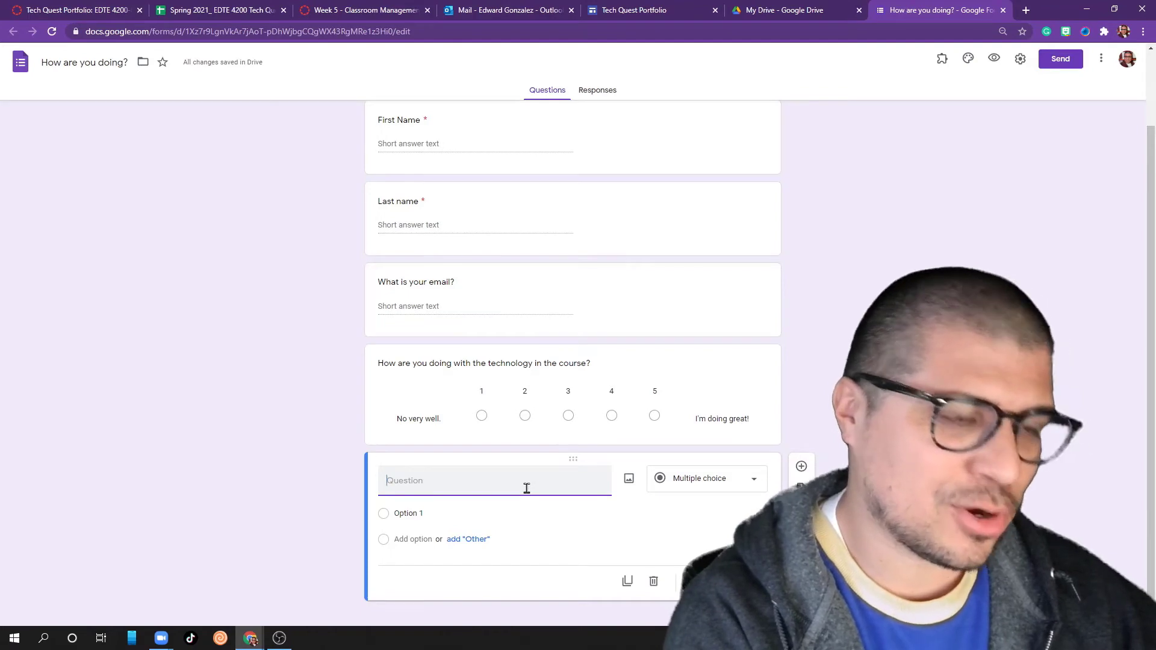
pyautogui.write('Wha')
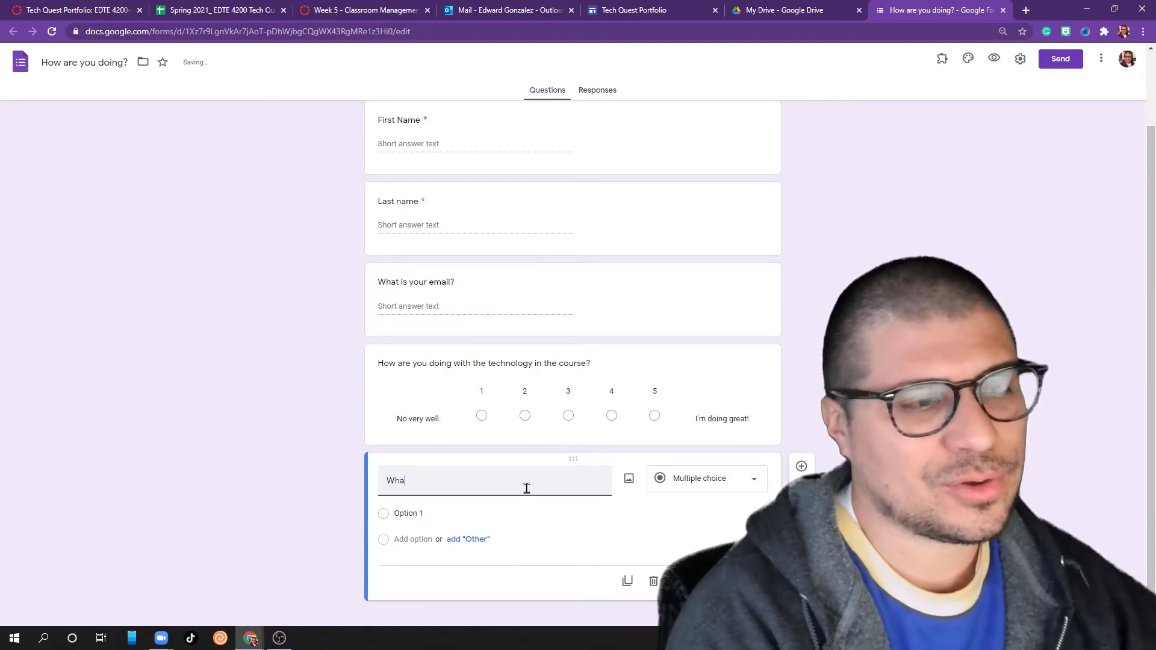
pyautogui.write('t can I hel')
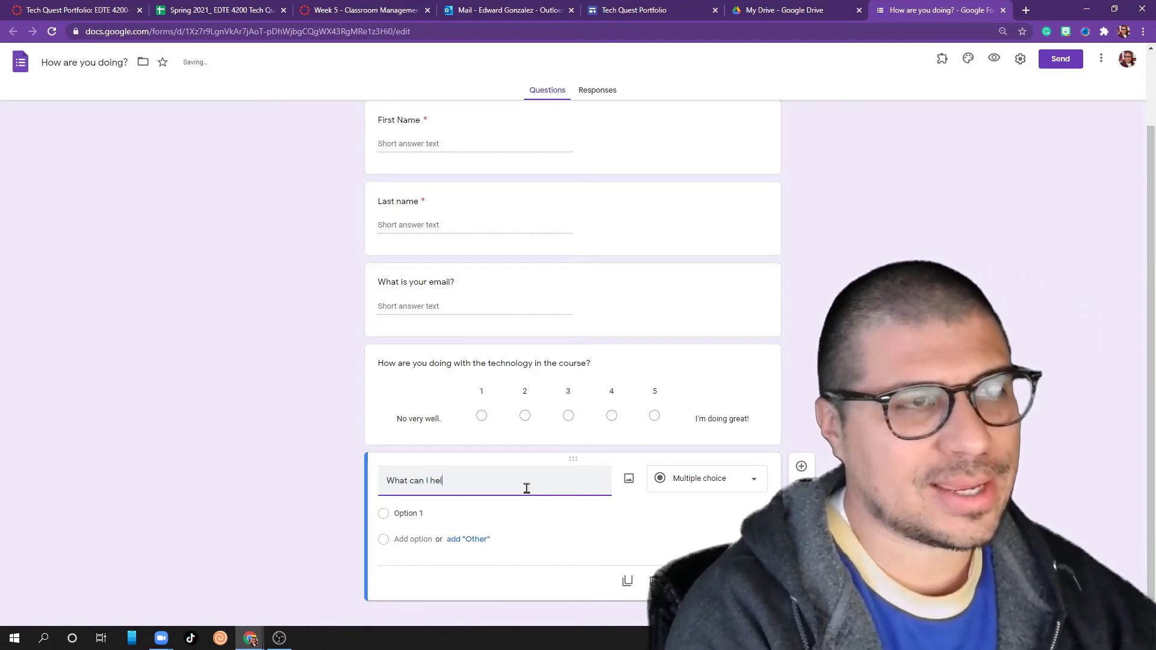
pyautogui.write('p you with at this moment?')
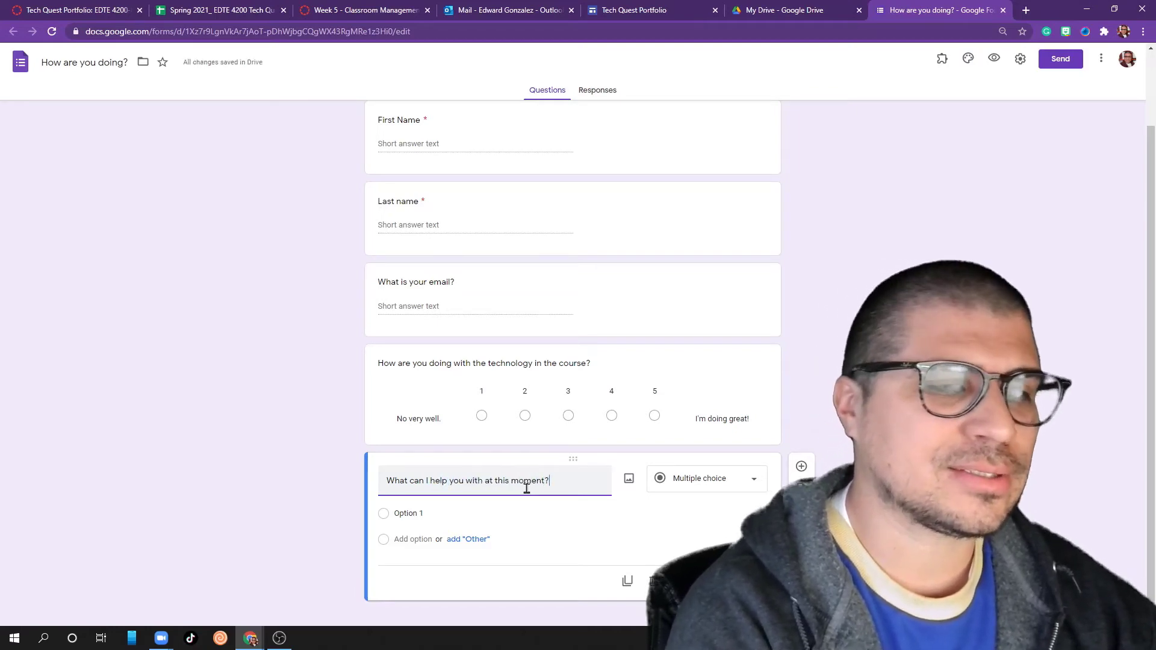
pyautogui.press('BackSpace')
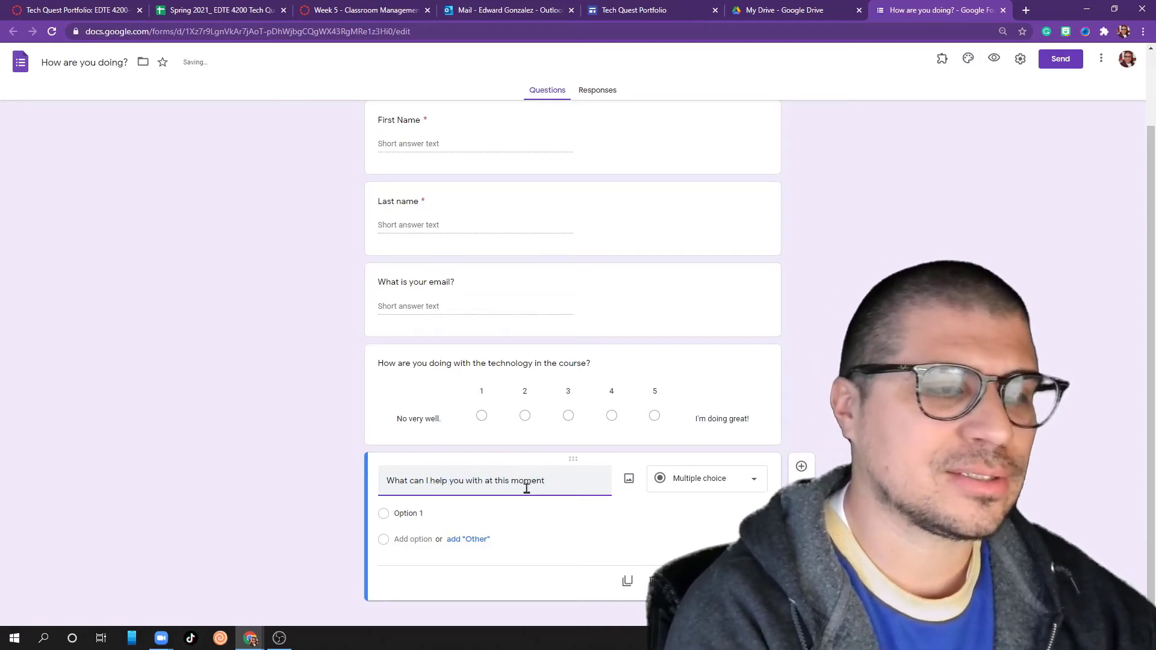
pyautogui.write('or ')
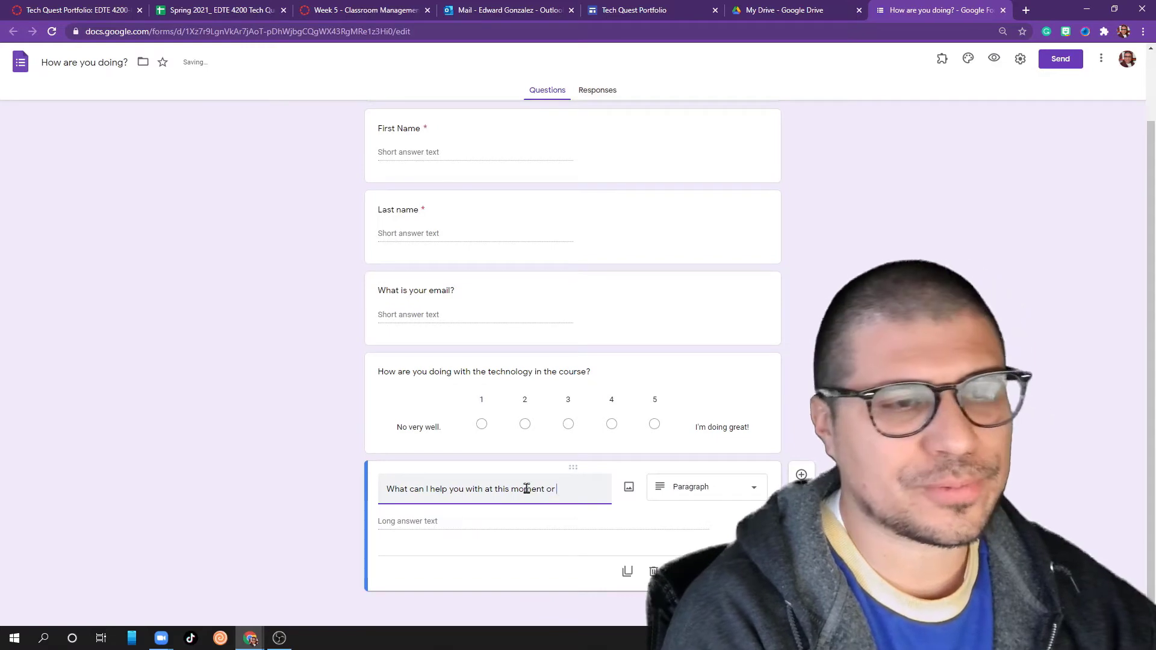
pyautogui.write('what ')
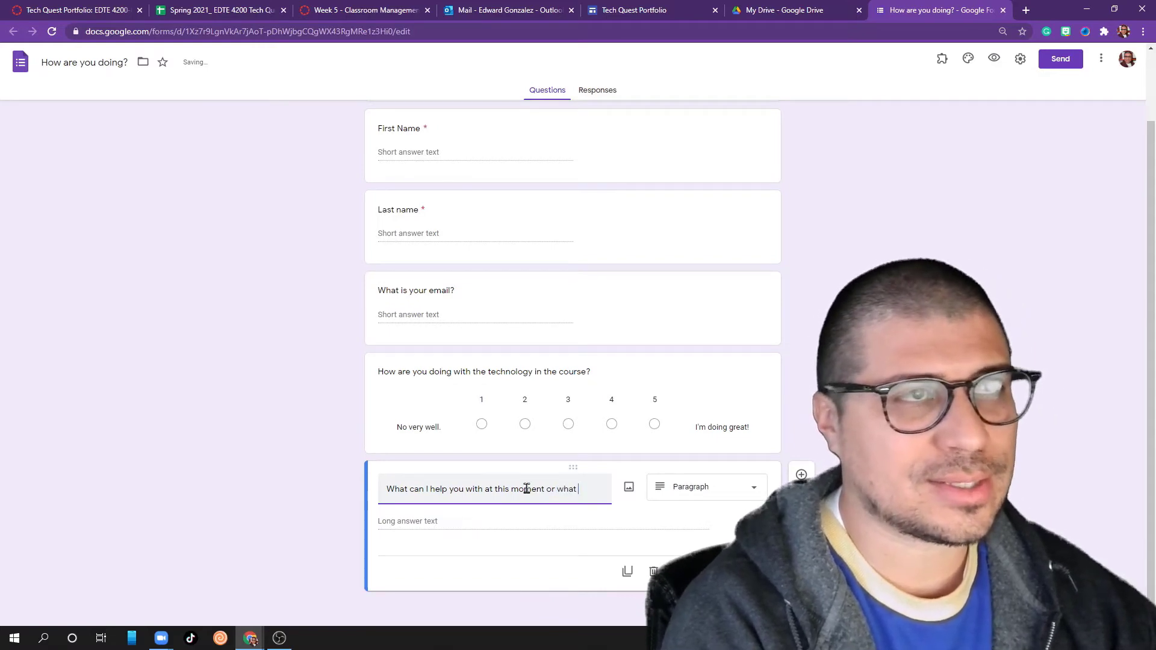
pyautogui.write('can help impr')
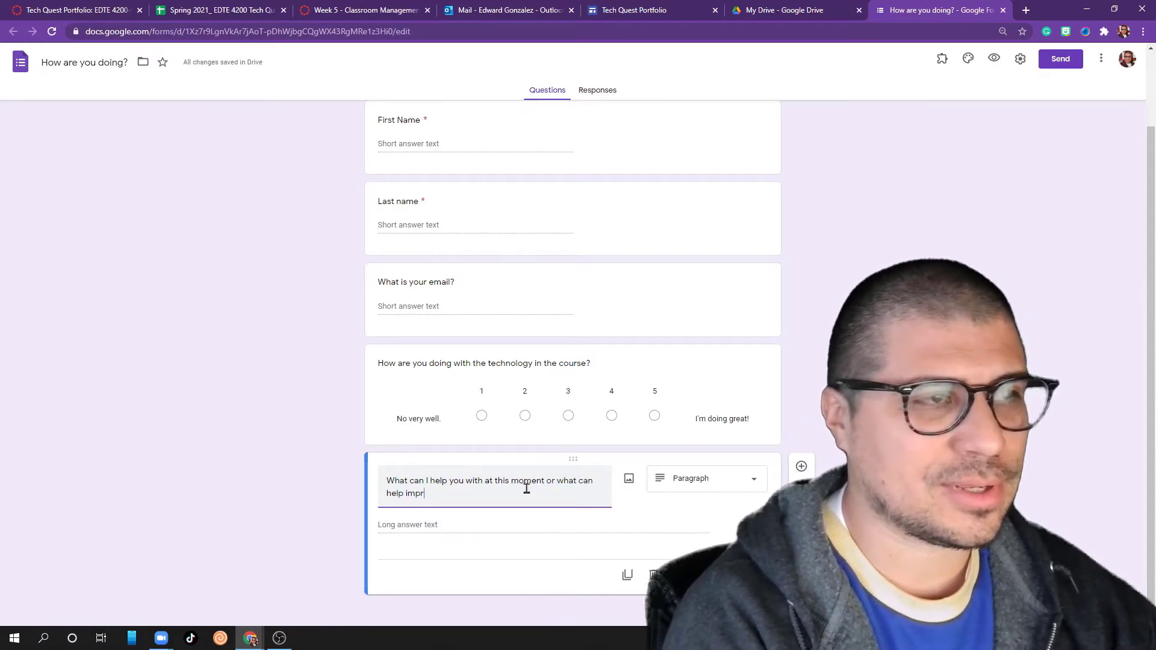
pyautogui.write('ove your experience in the course?')
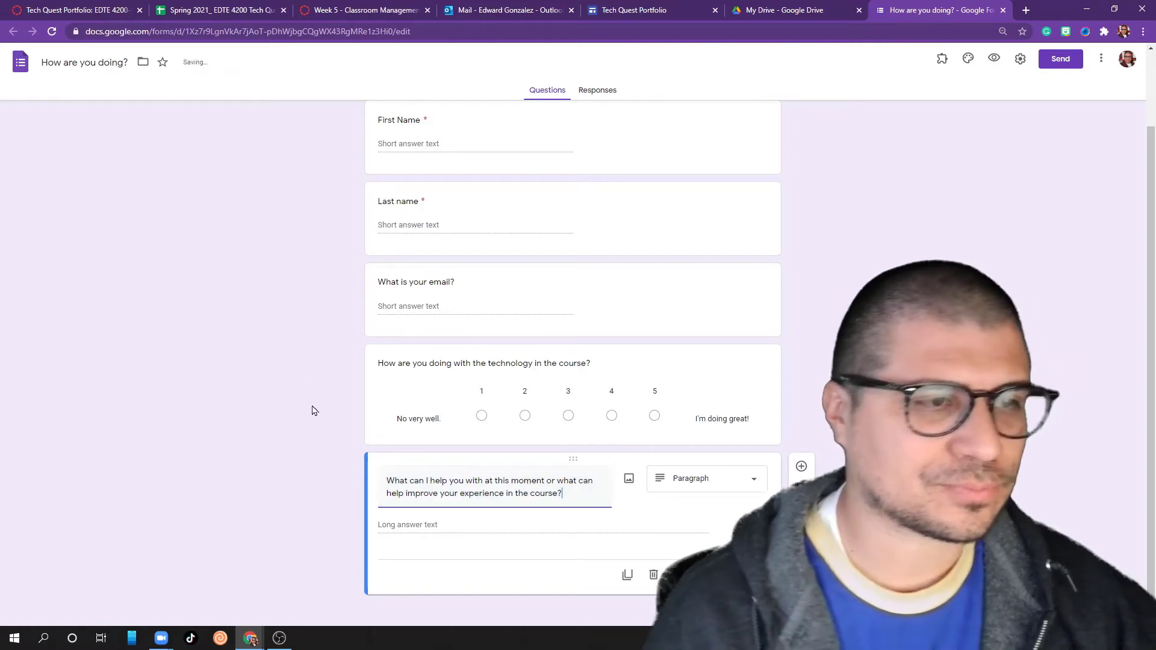
pyautogui.click(301, 349)
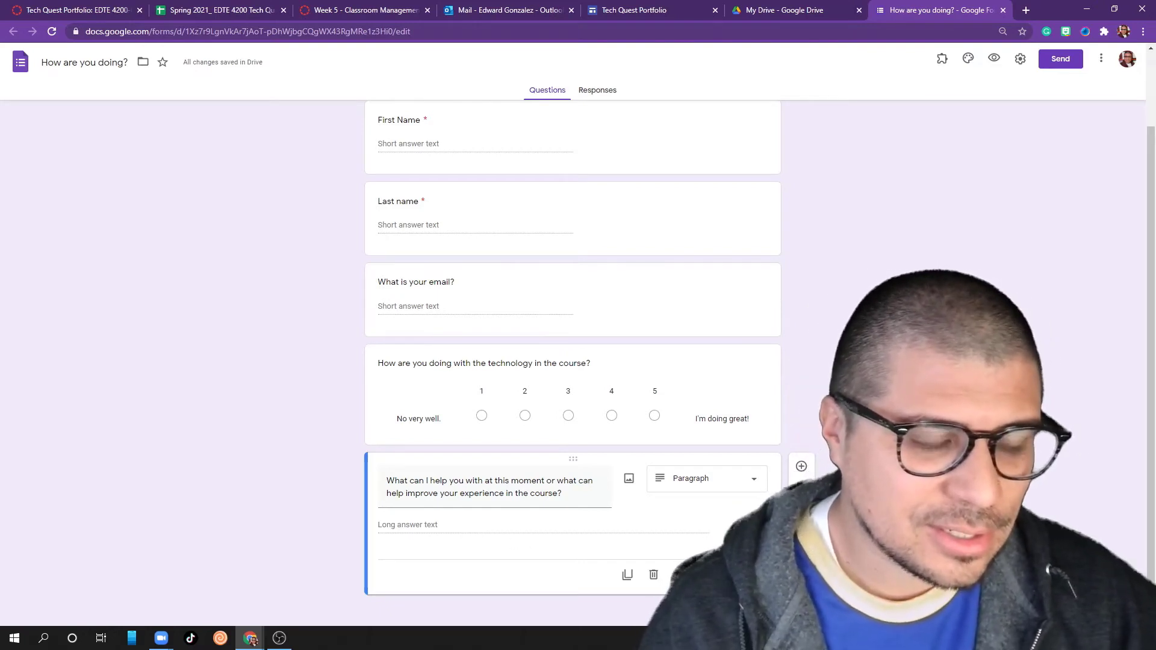
# Make the technology linear-scale question and the email question required.
pyautogui.click(753, 425)
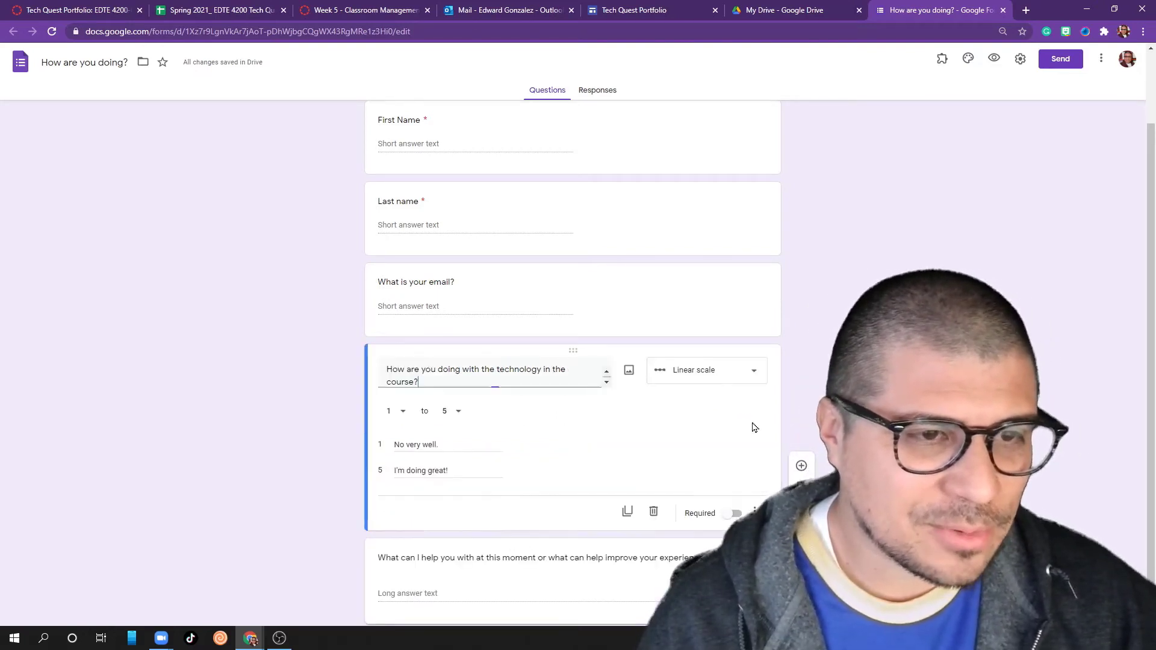
pyautogui.click(723, 325)
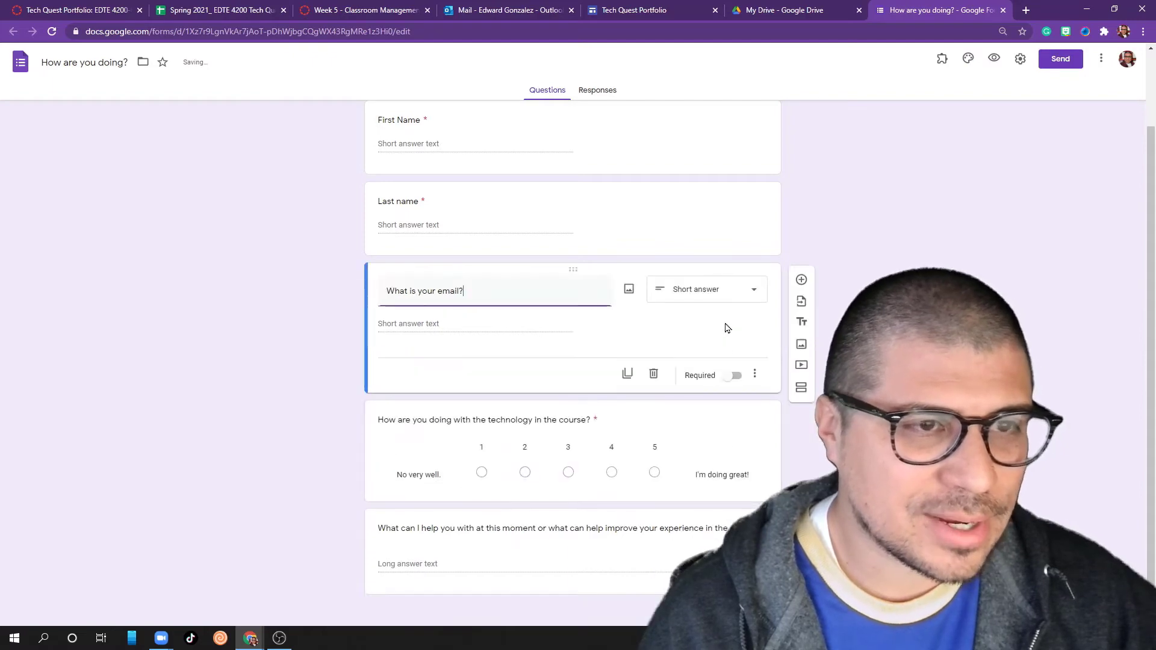
pyautogui.click(734, 376)
# Add a multiple-choice question between the email and technology questions asking "What grade do you want to teach in your career?".
pyautogui.click(735, 497)
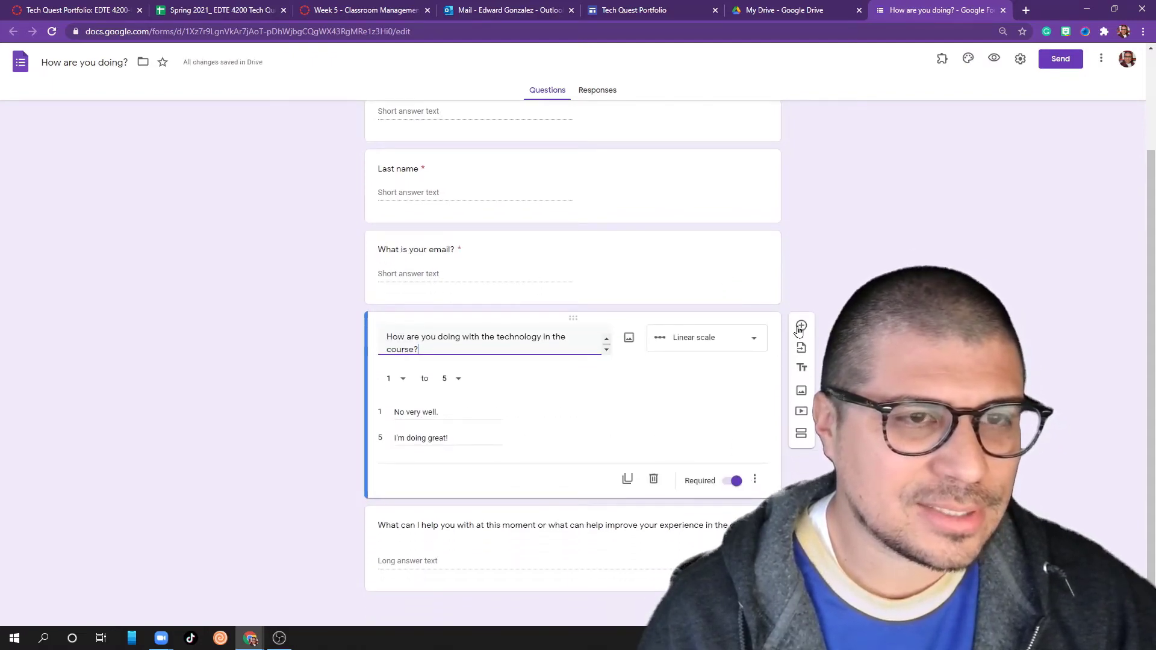
pyautogui.click(800, 326)
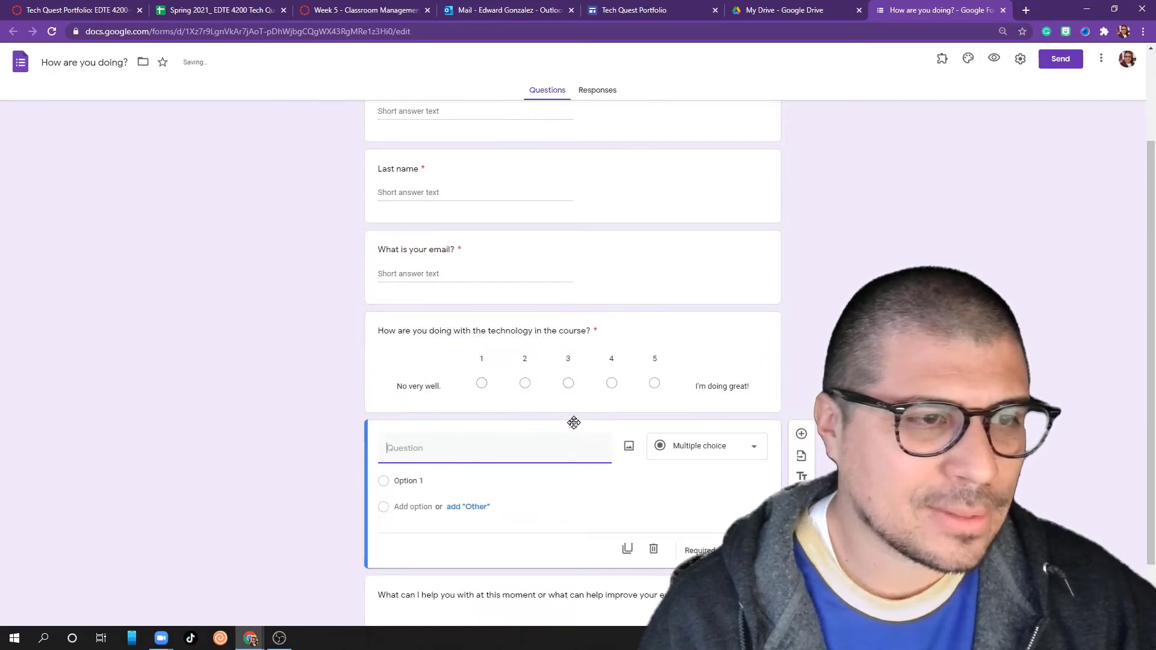
pyautogui.moveTo(574, 422); pyautogui.dragTo(572, 315)
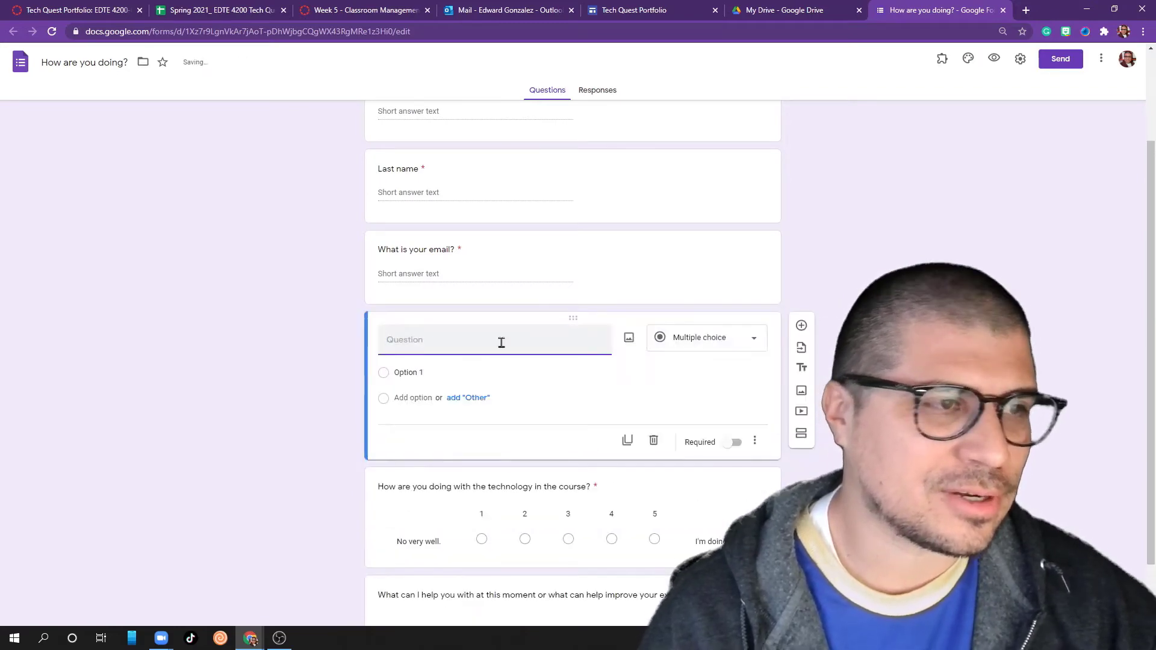
pyautogui.write('Wh')
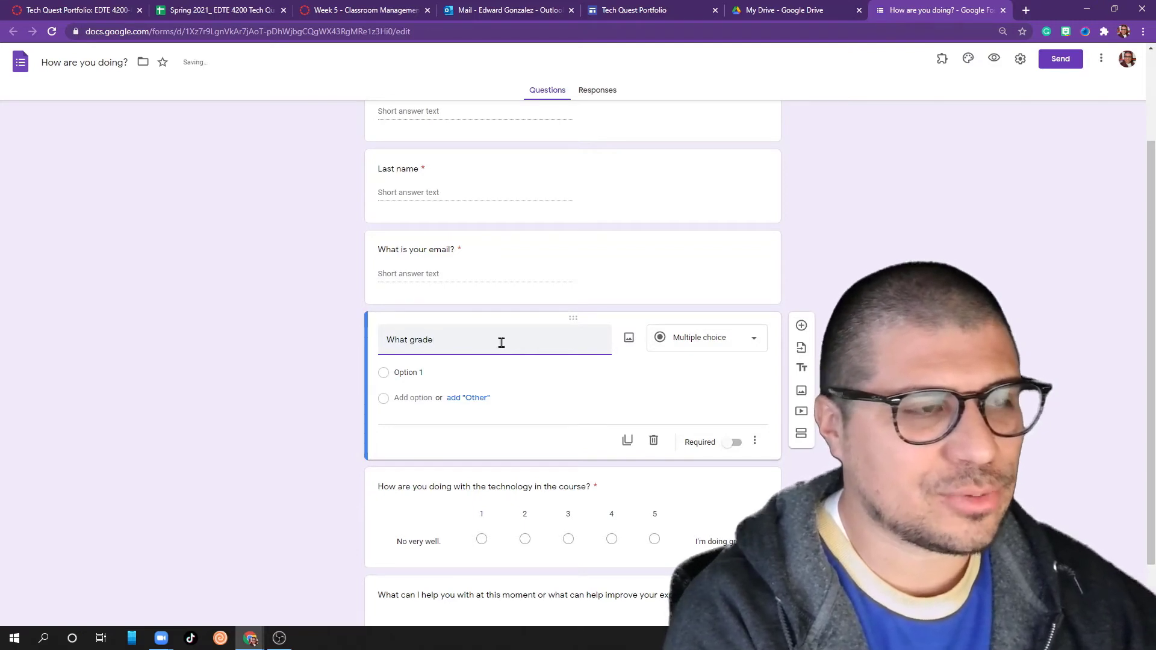
pyautogui.write('at grade do you wa')
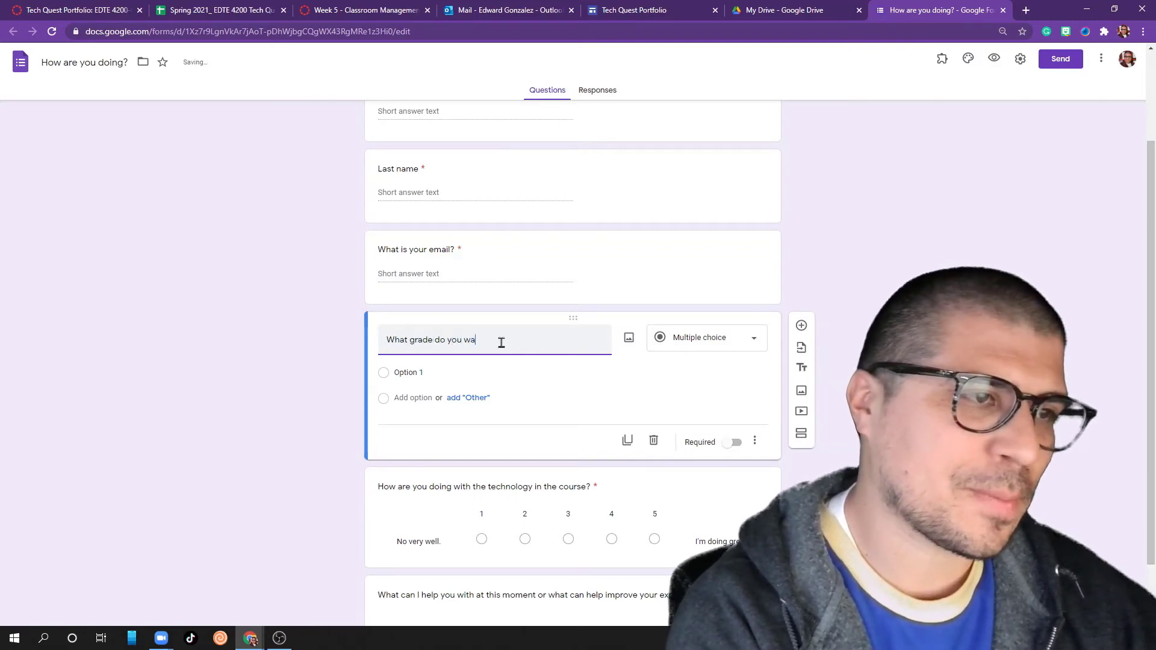
pyautogui.write('nt to teach')
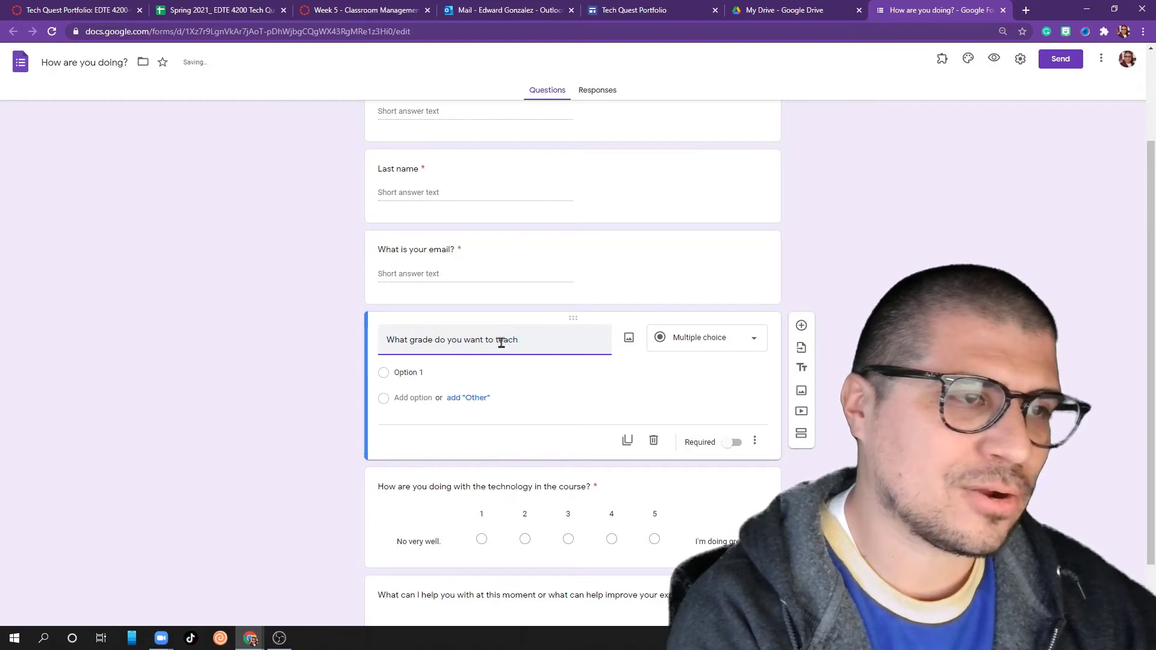
pyautogui.write(' in')
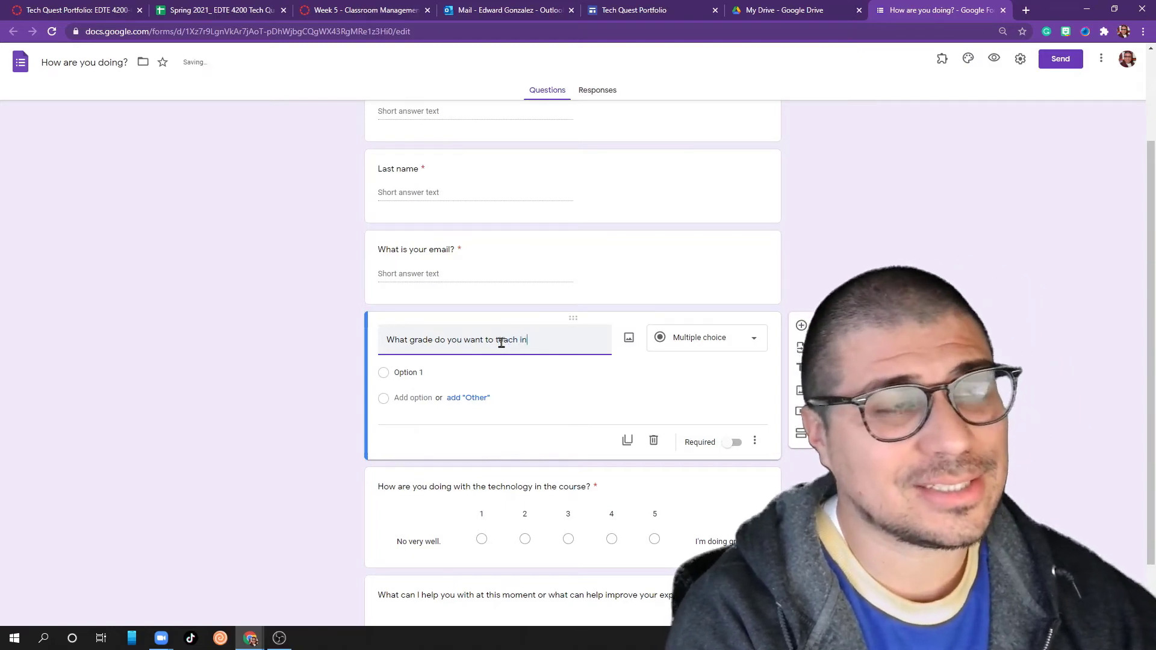
pyautogui.write(' your career?')
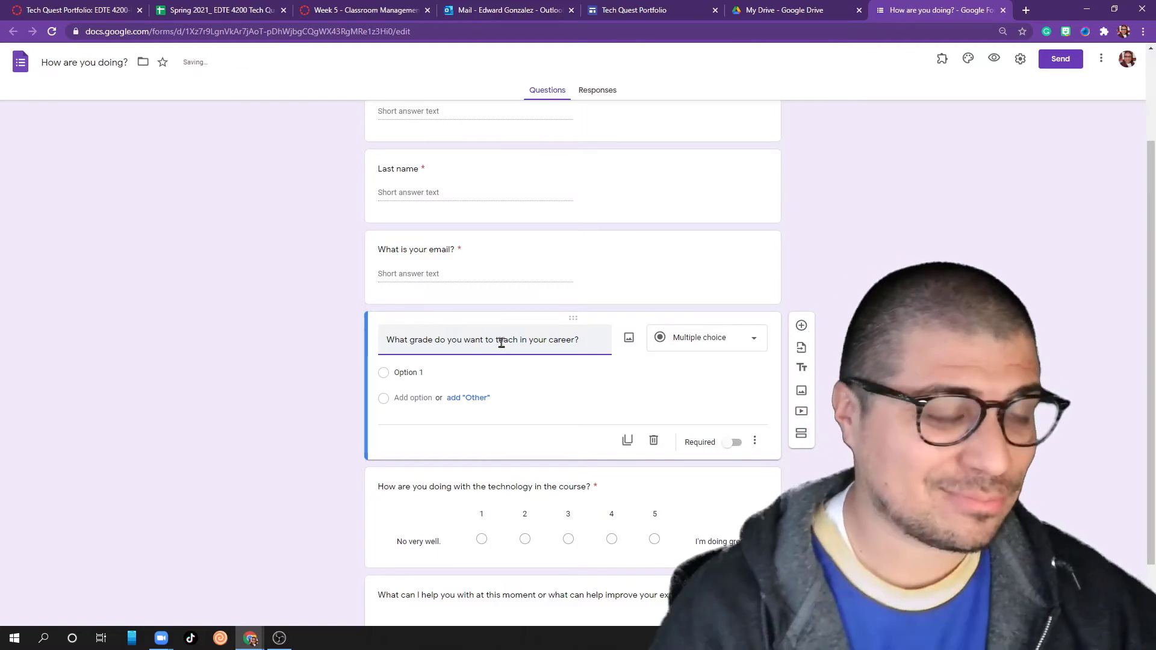
# Give the grade question the choices Elementary, Middle School, High School and Higher Education, and add an "Other" choice.
pyautogui.click(429, 371)
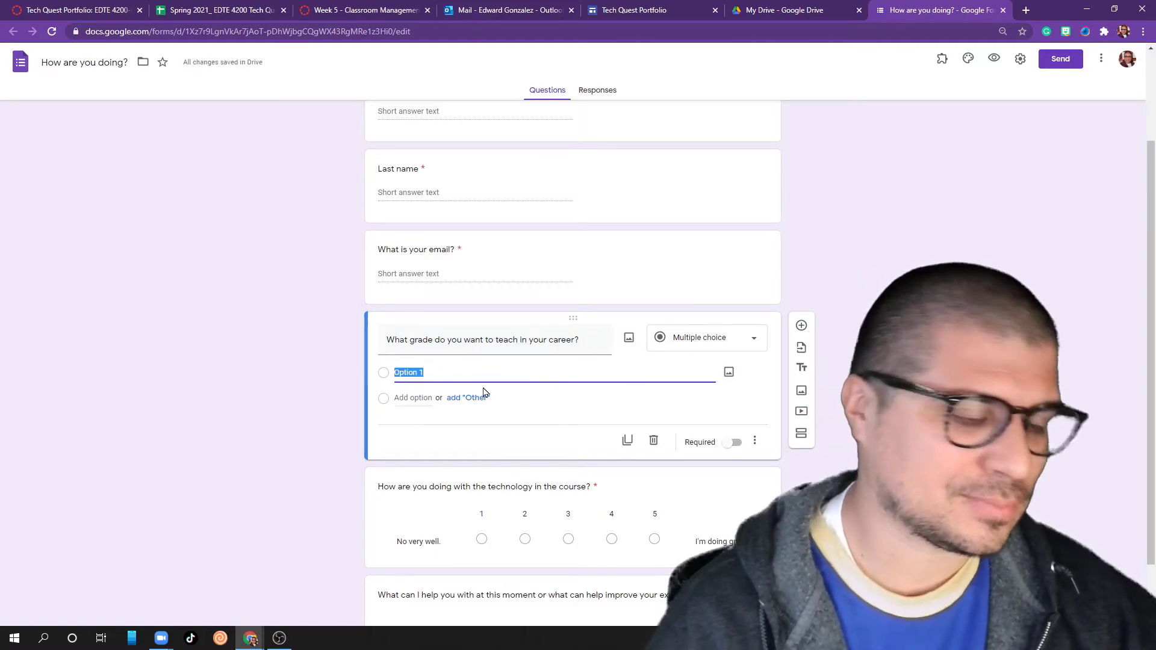
pyautogui.write('Elementary')
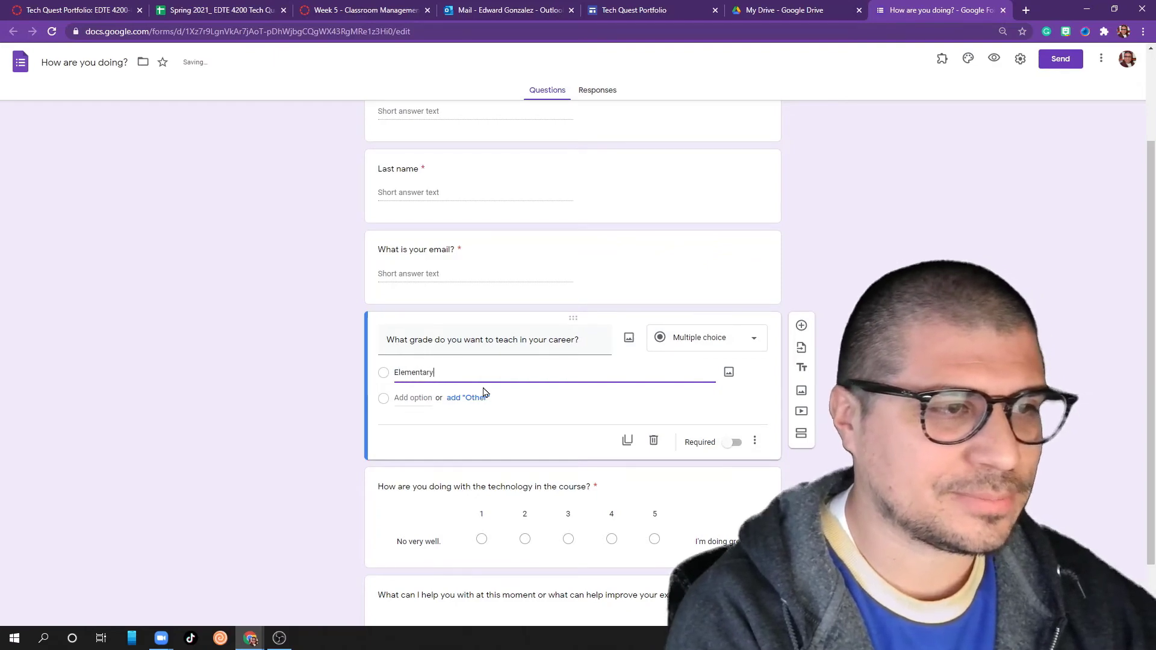
pyautogui.press('Return')
pyautogui.write('Middle School')
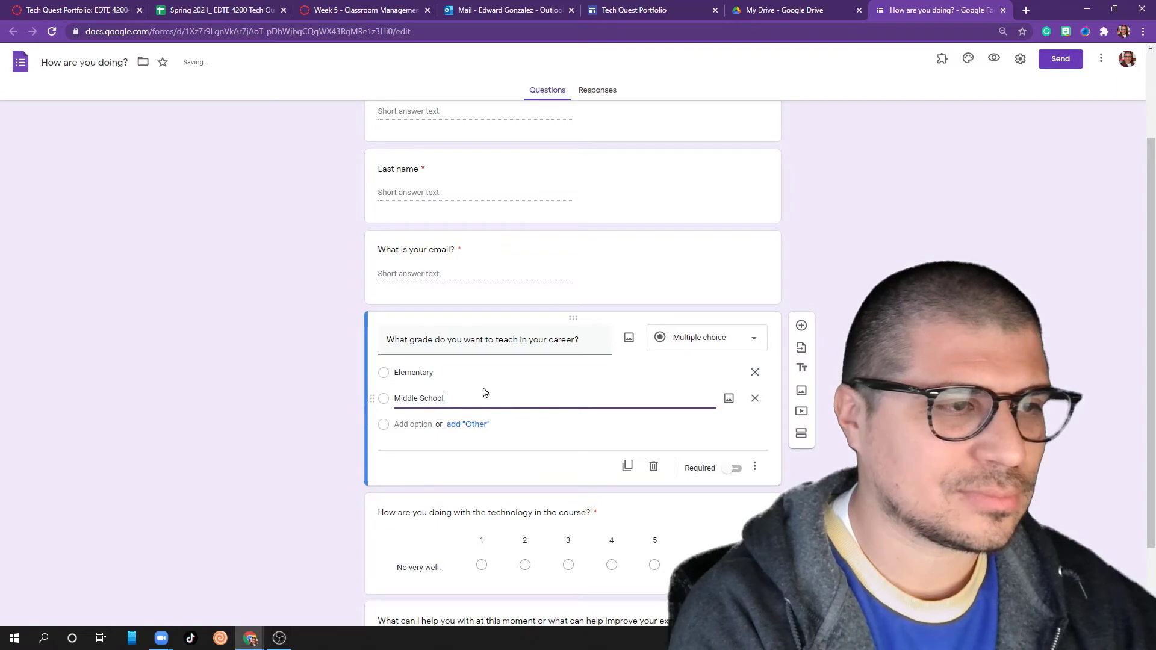
pyautogui.press('Return')
pyautogui.write('High ')
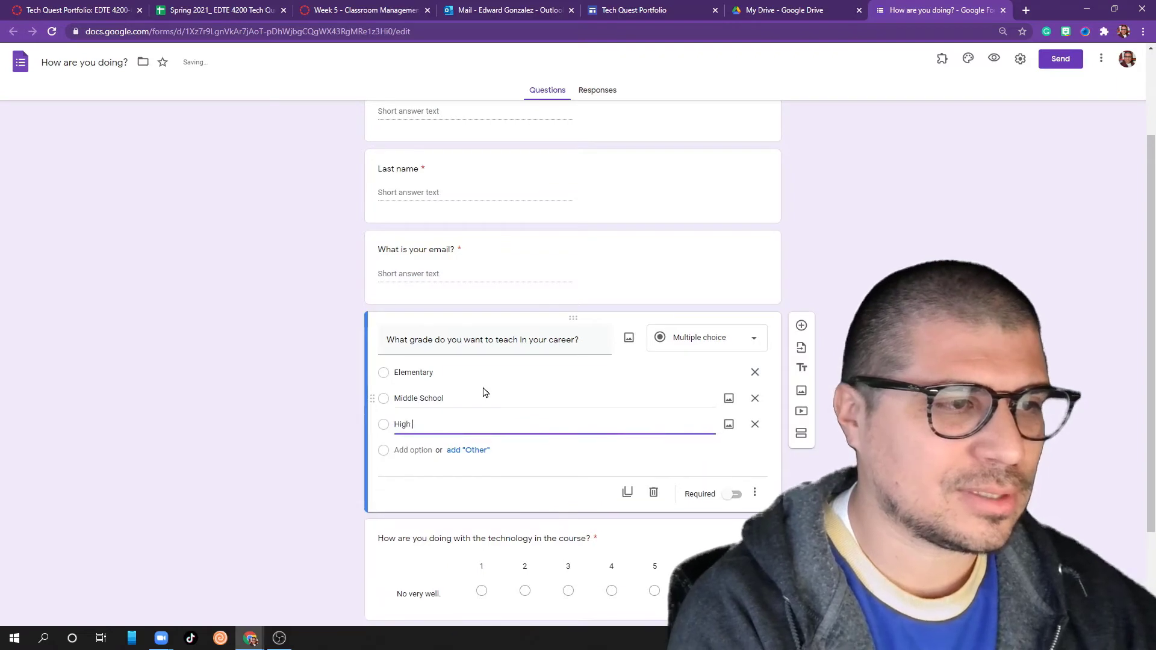
pyautogui.write('School')
pyautogui.press('Return')
pyautogui.write('High')
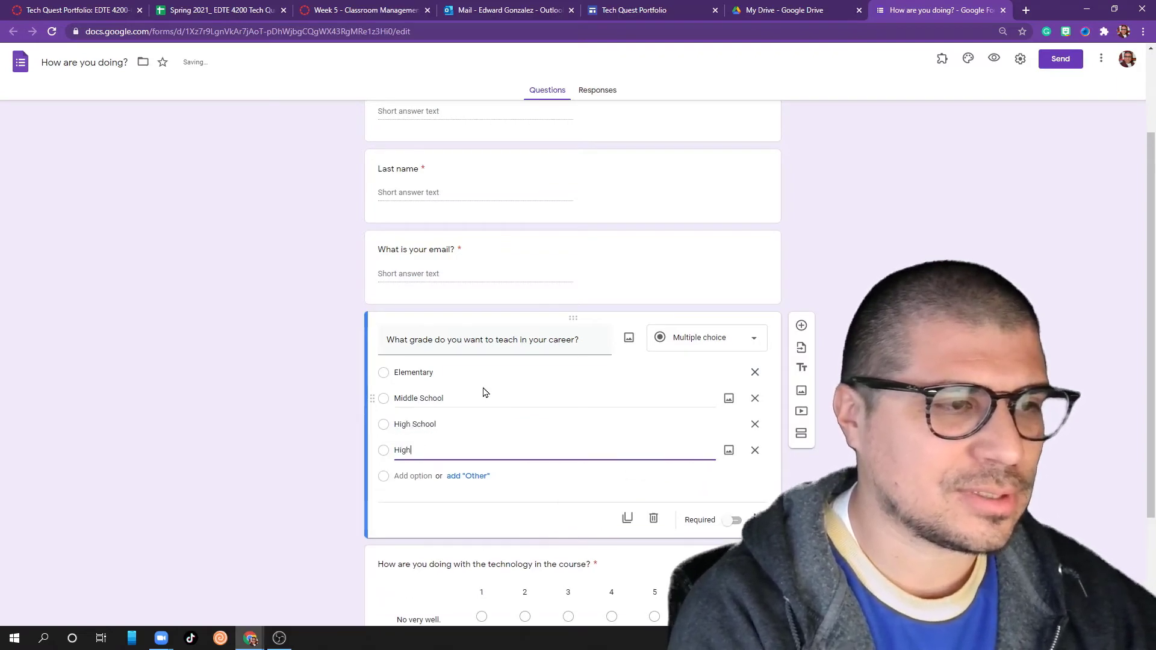
pyautogui.write('er Education')
pyautogui.press('Return')
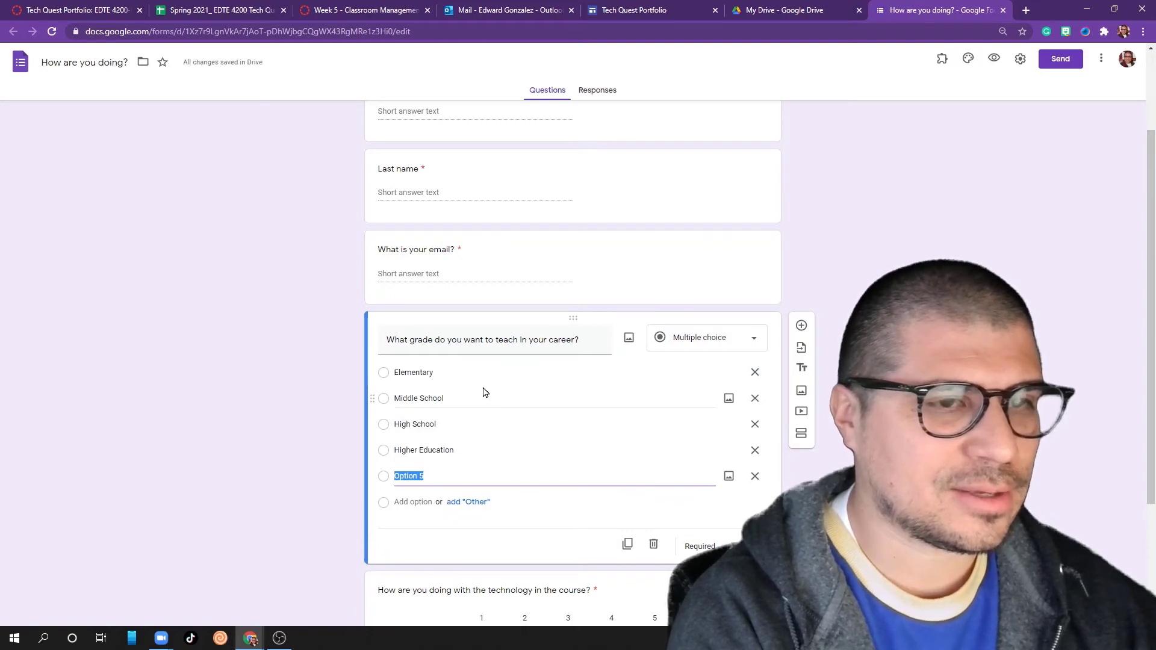
pyautogui.click(480, 503)
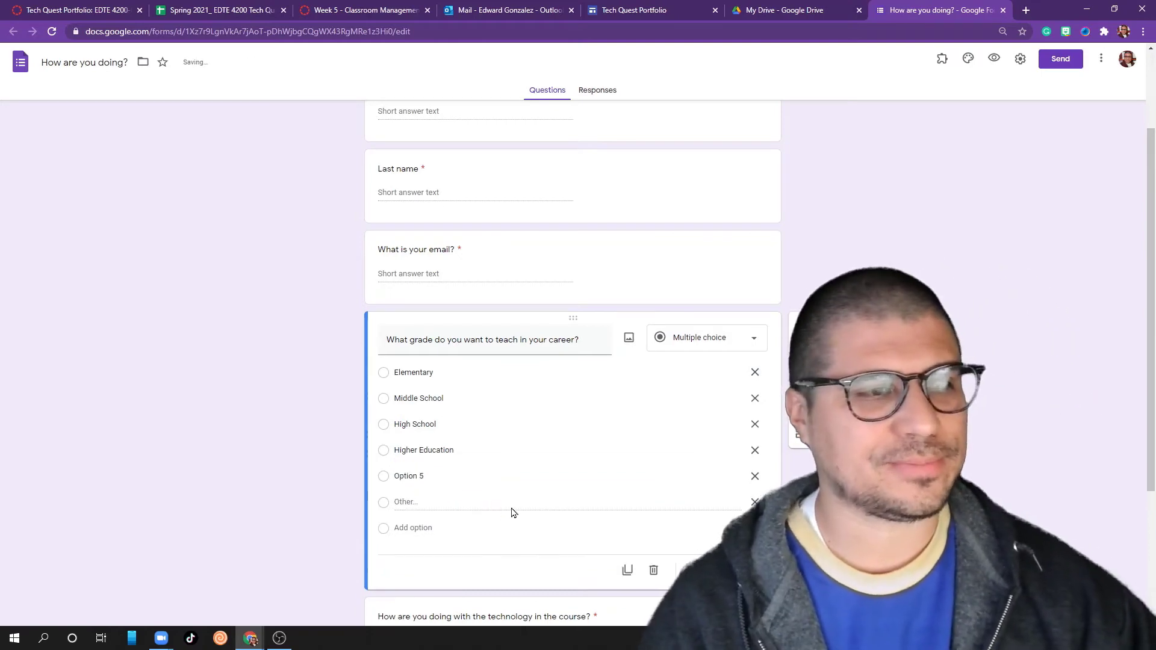
# Remove the surplus "Option 5" choice from the teaching-grade question and make that question required.
pyautogui.click(753, 476)
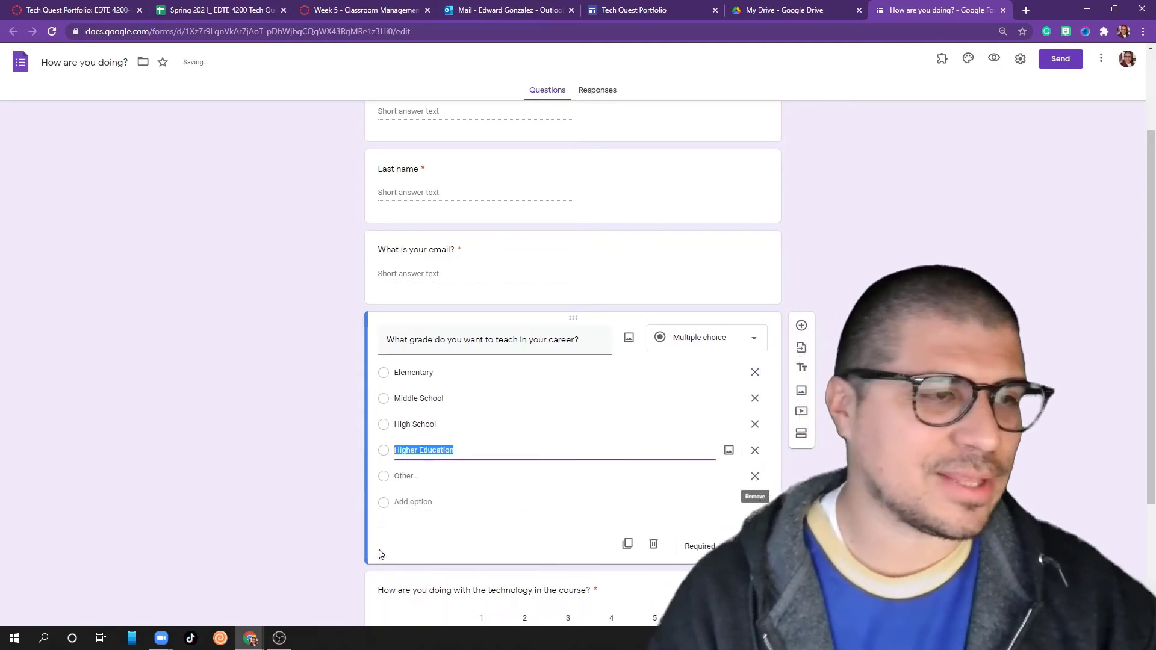
pyautogui.click(282, 474)
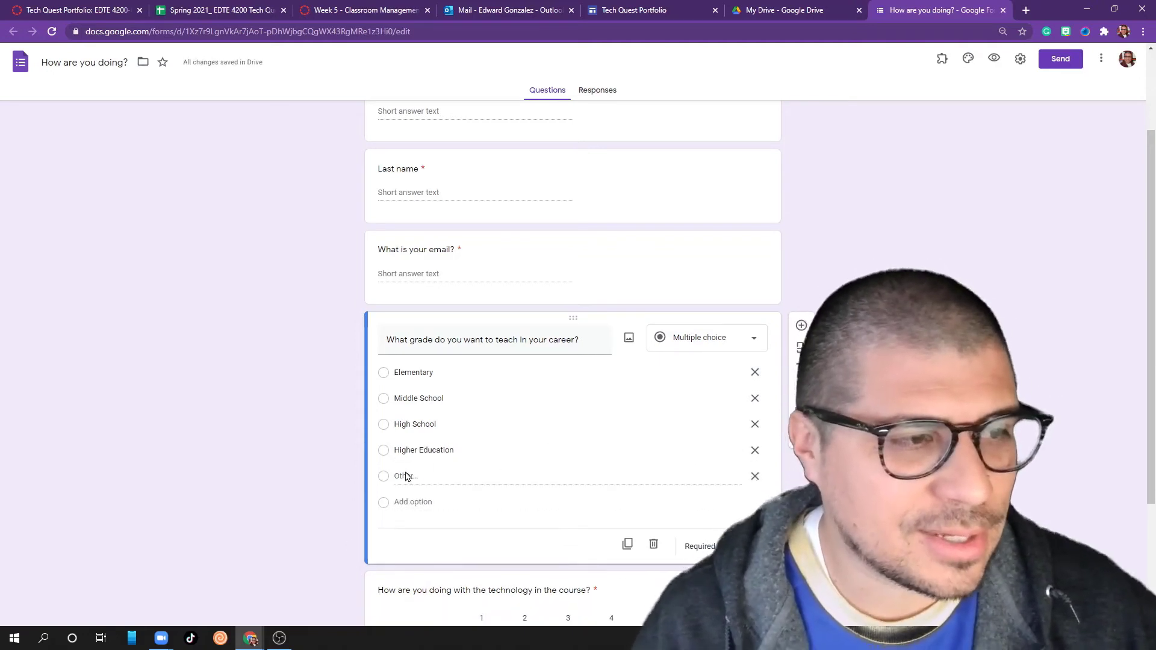
pyautogui.scroll(2, 435, 499)
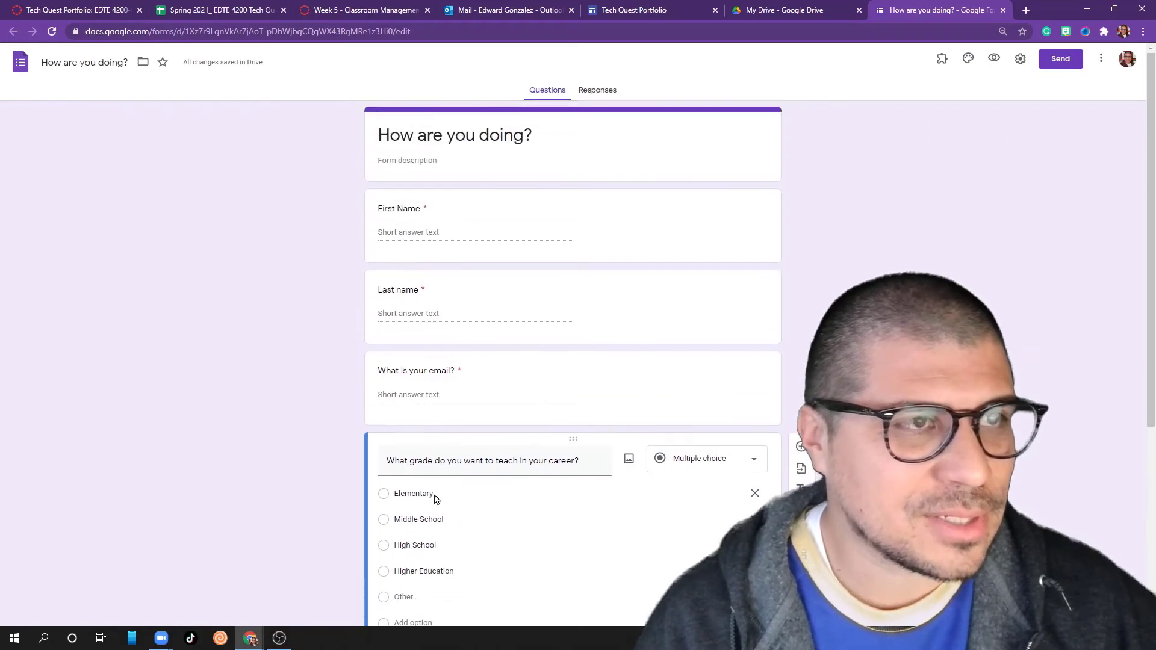
pyautogui.scroll(-3, 434, 487)
pyautogui.scroll(-1, 479, 522)
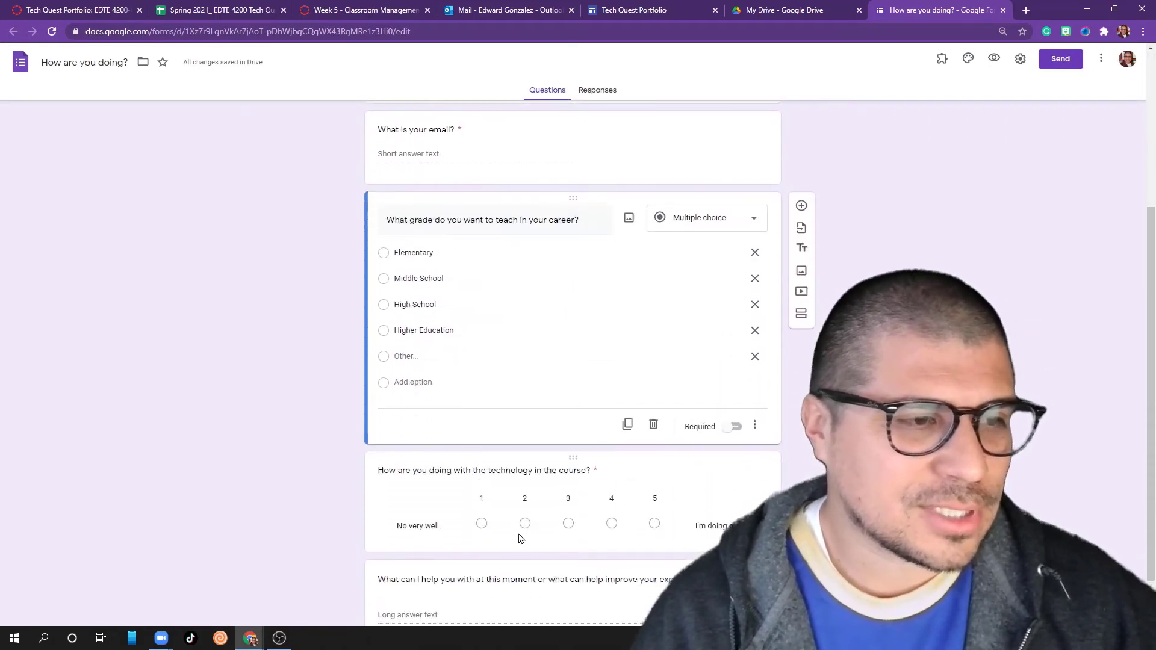
pyautogui.scroll(-1, 589, 514)
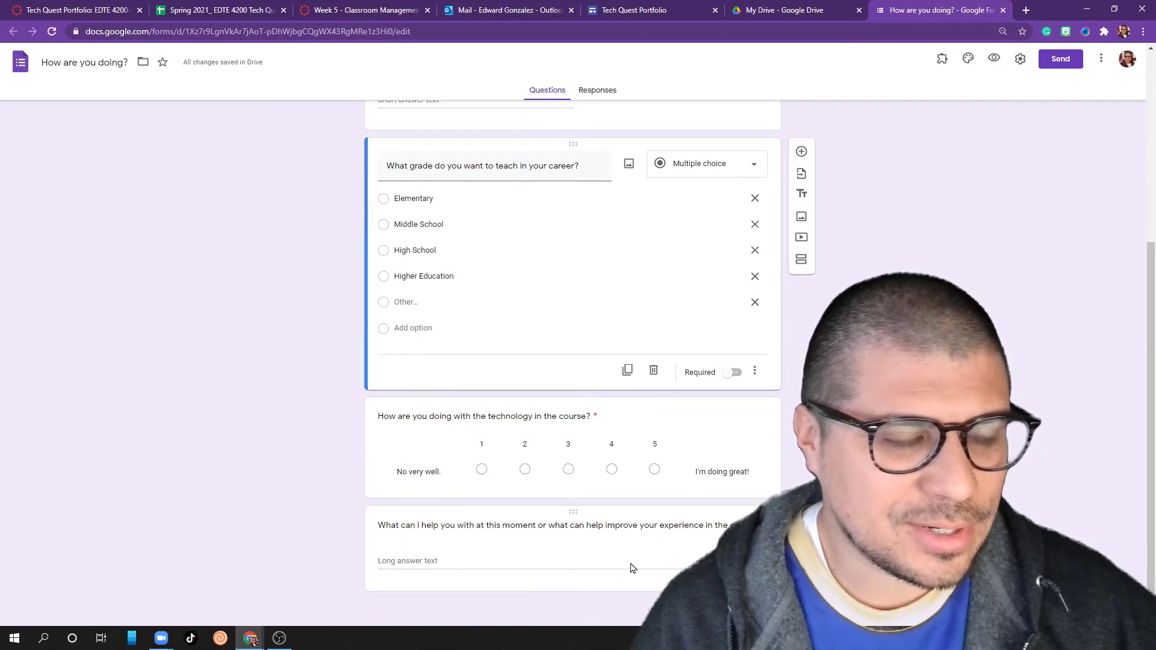
pyautogui.click(731, 374)
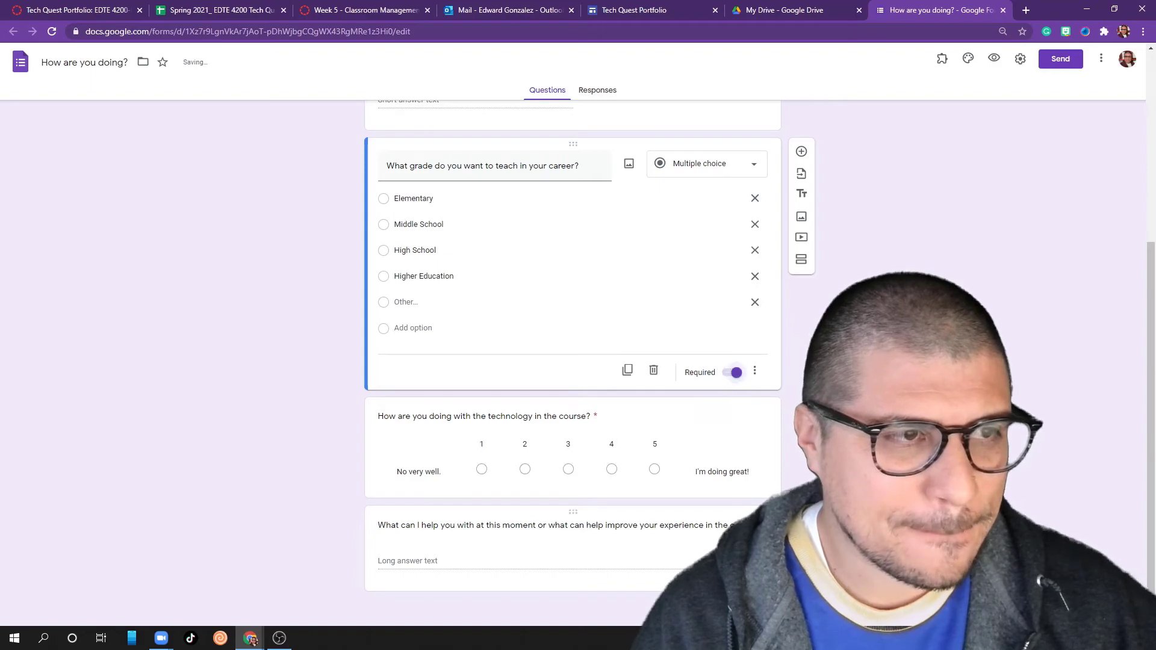
# Preview the form as respondents see it and examine all its questions from the title to the submit area.
pyautogui.scroll(5, 732, 374)
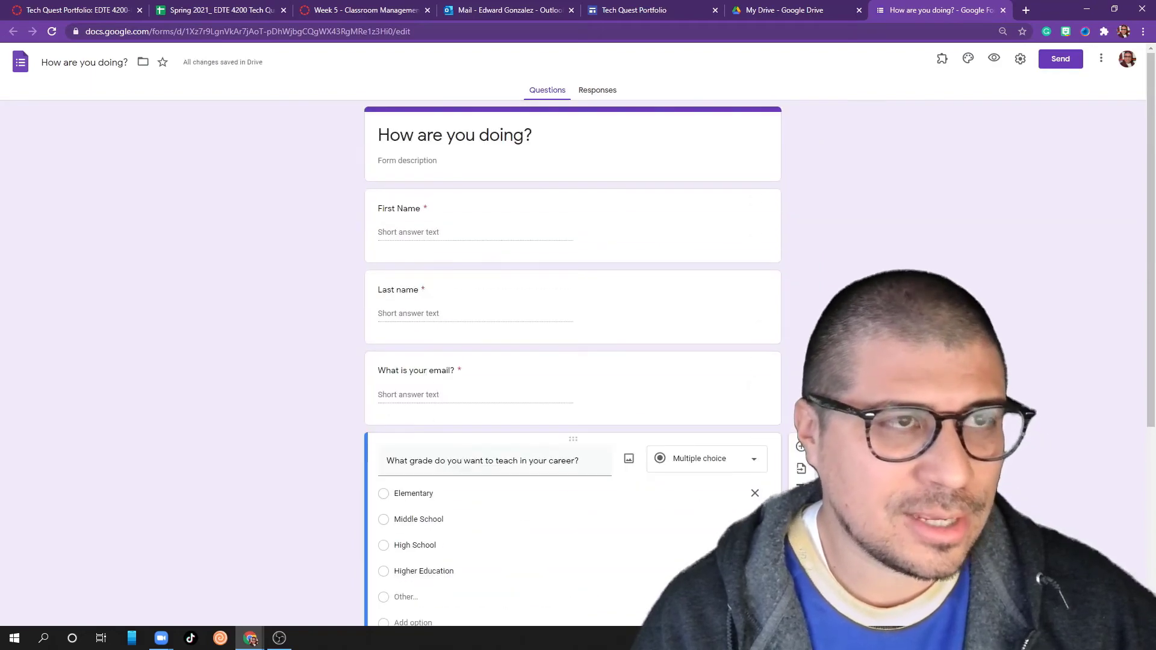
pyautogui.click(994, 59)
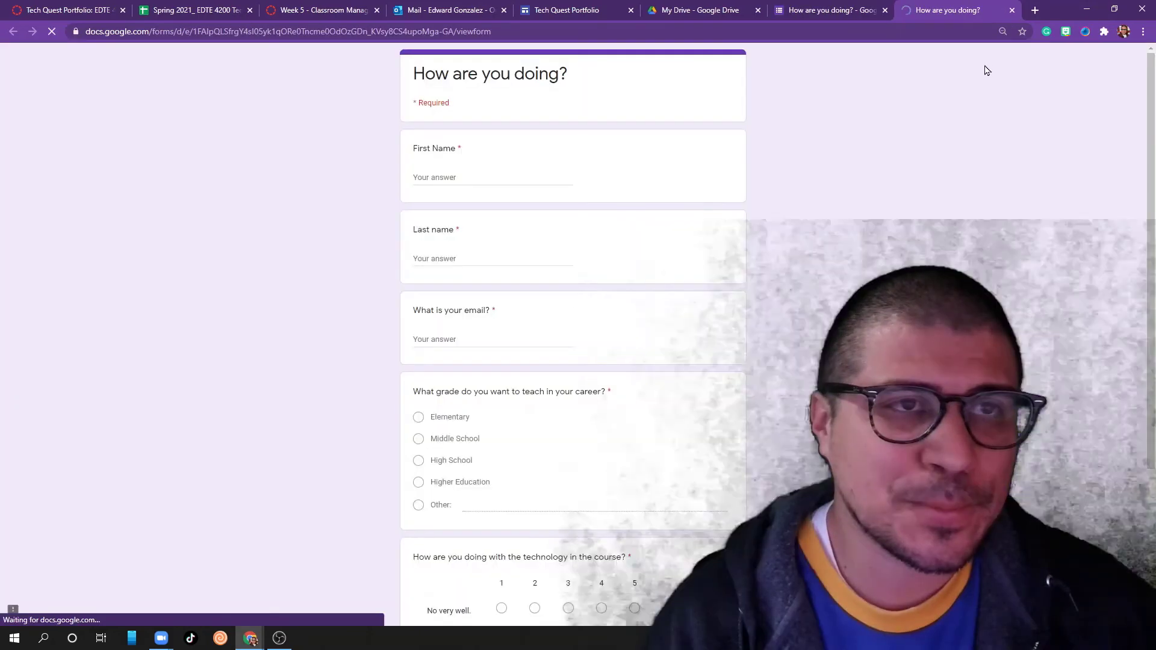
pyautogui.scroll(-4, 595, 329)
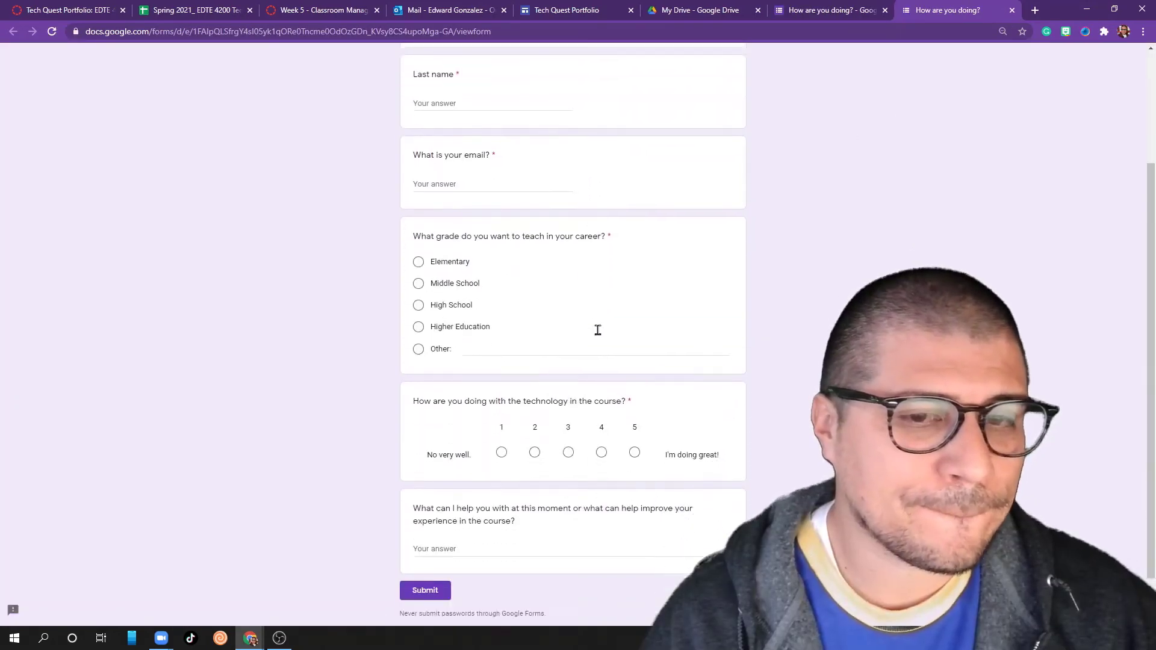
pyautogui.scroll(4, 598, 338)
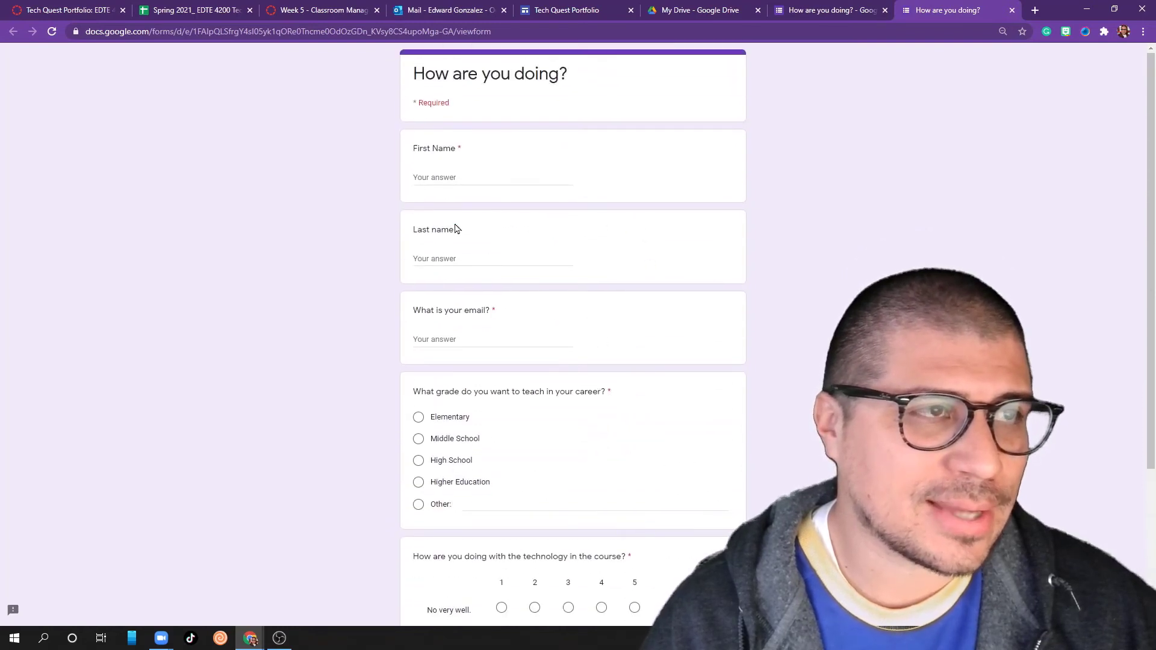
pyautogui.scroll(-1, 581, 364)
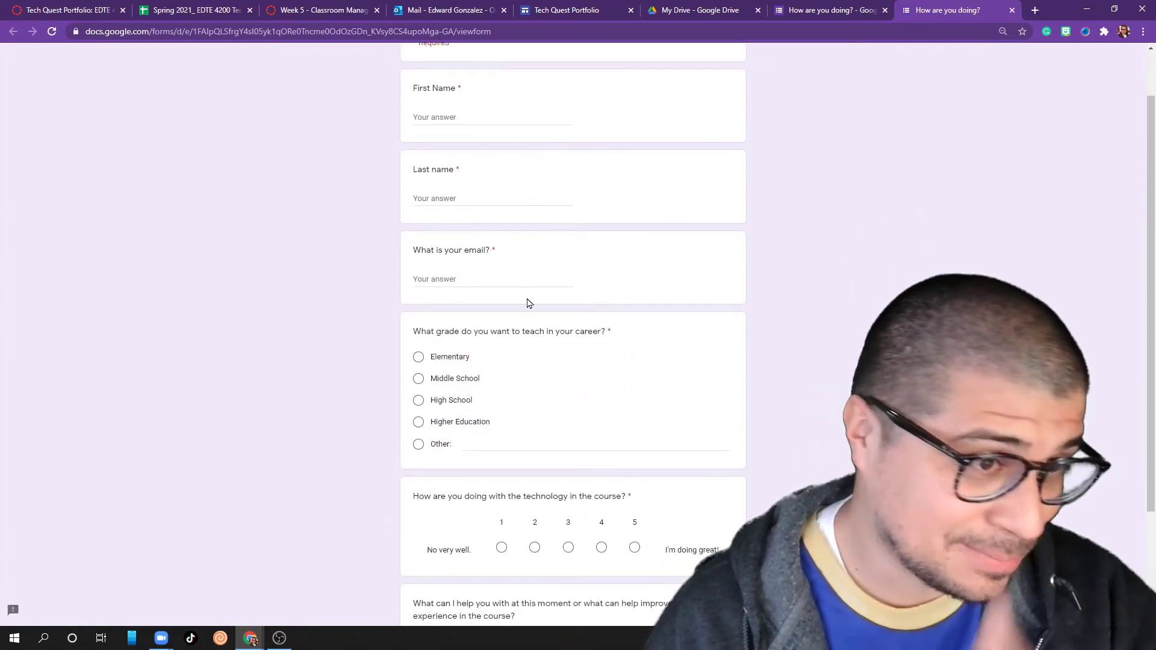
pyautogui.scroll(1, 570, 323)
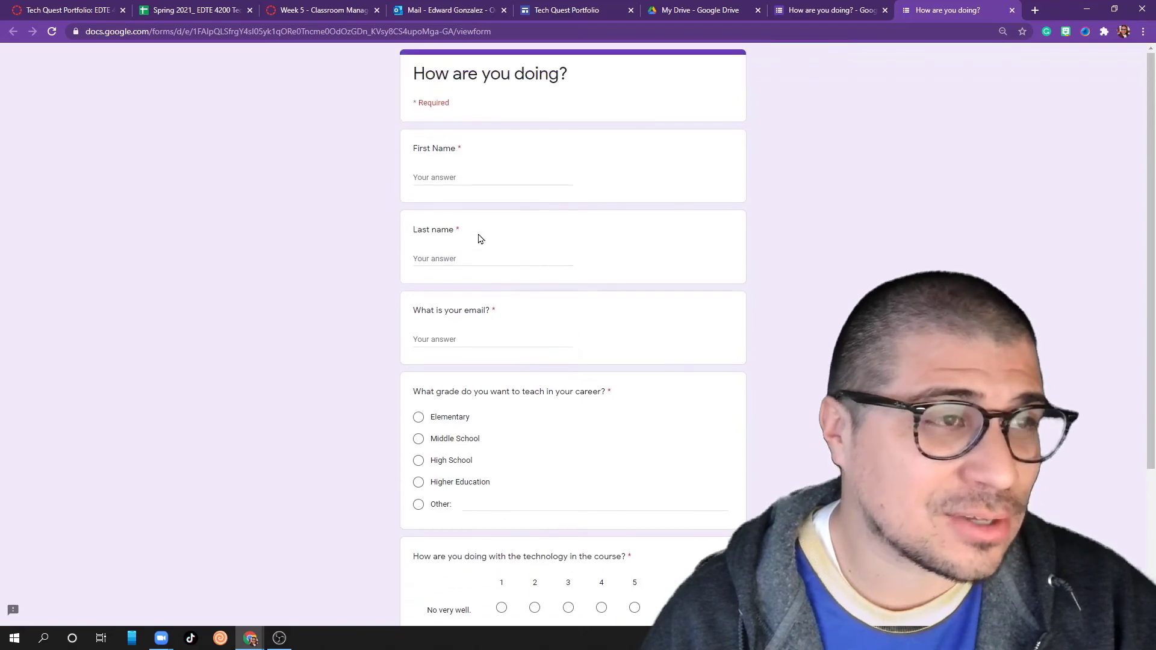
pyautogui.scroll(-4, 555, 279)
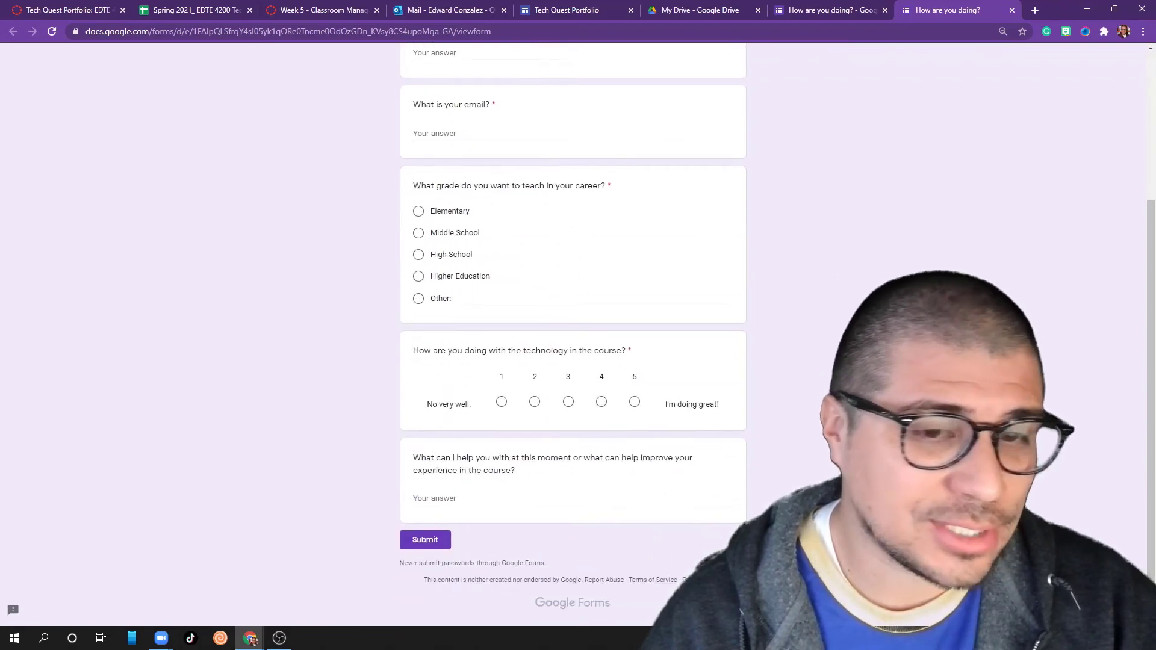
pyautogui.scroll(4, 573, 334)
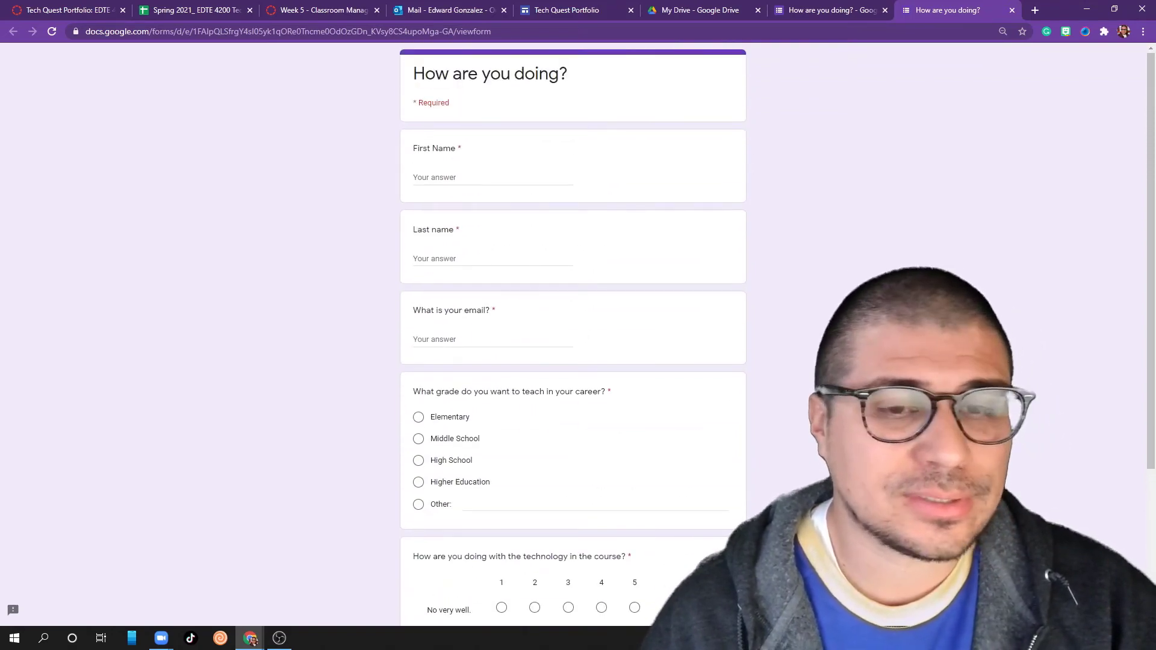
# Return to editing the form and create a new spreadsheet as the destination for its responses.
pyautogui.click(1119, 599)
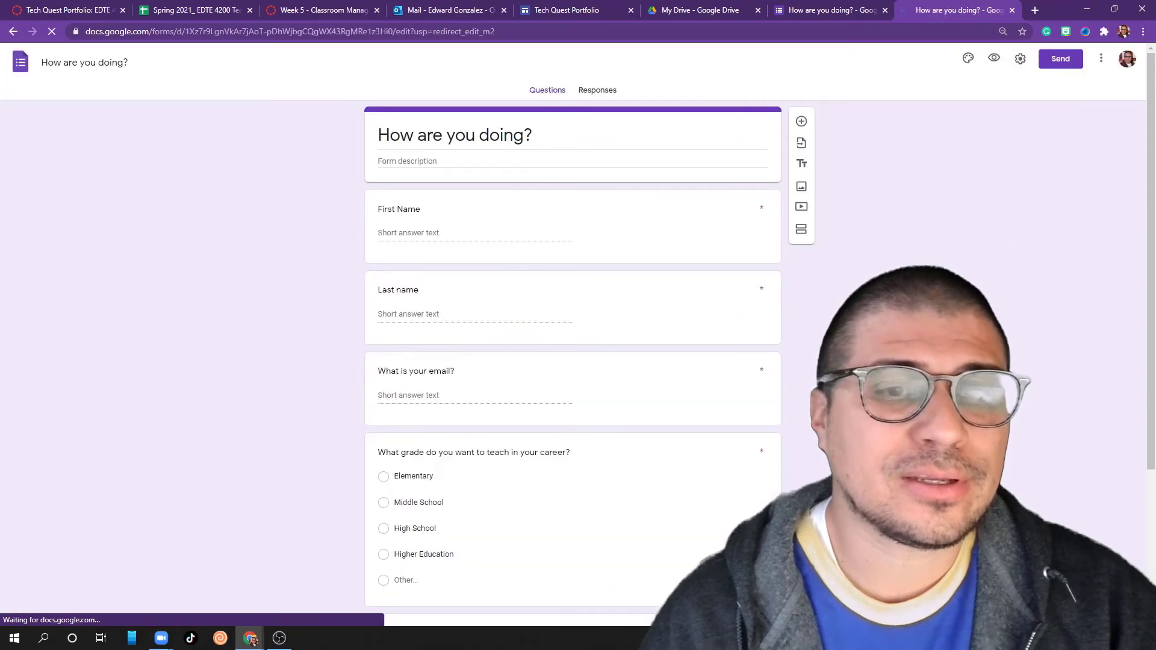
pyautogui.click(605, 91)
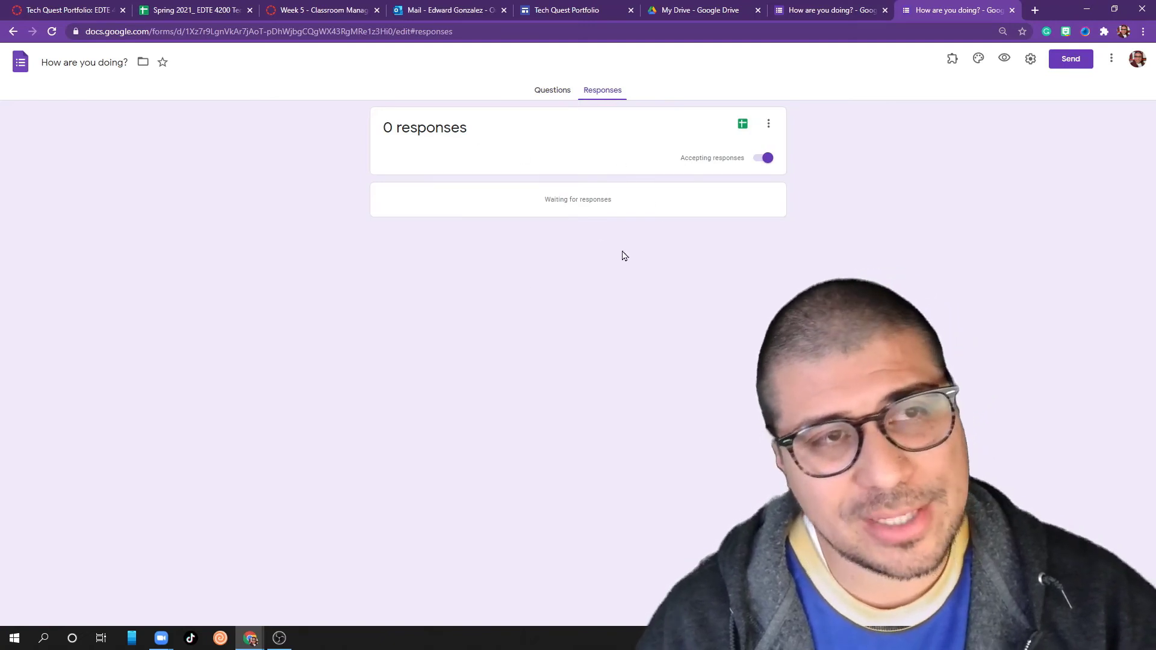
pyautogui.click(743, 126)
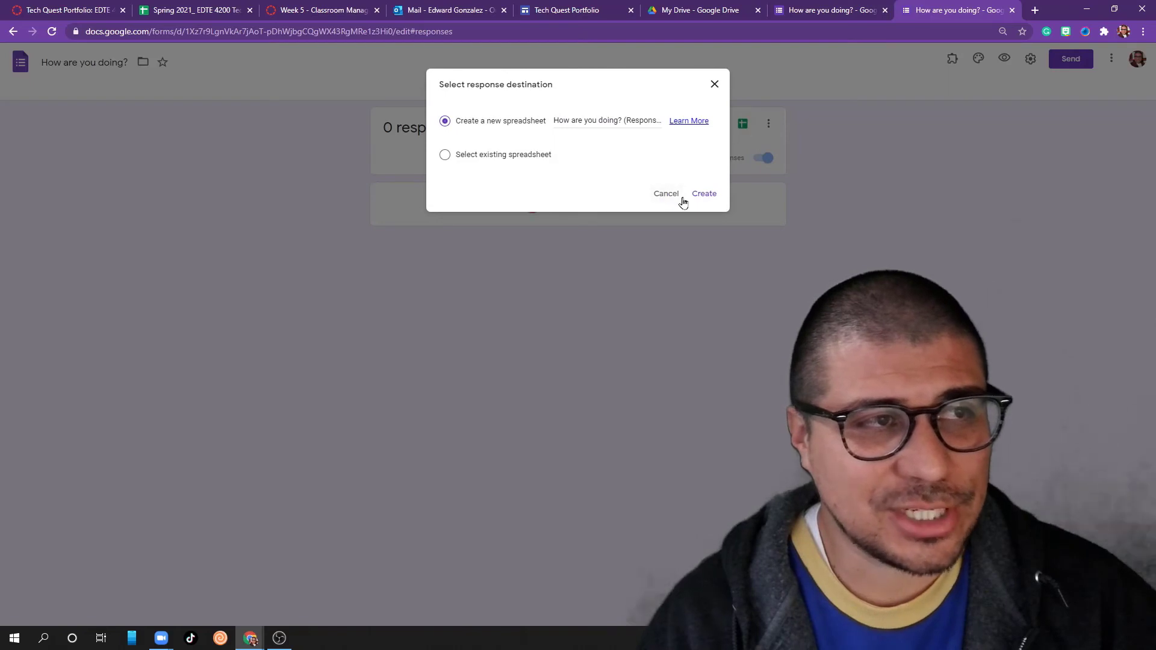
pyautogui.click(705, 194)
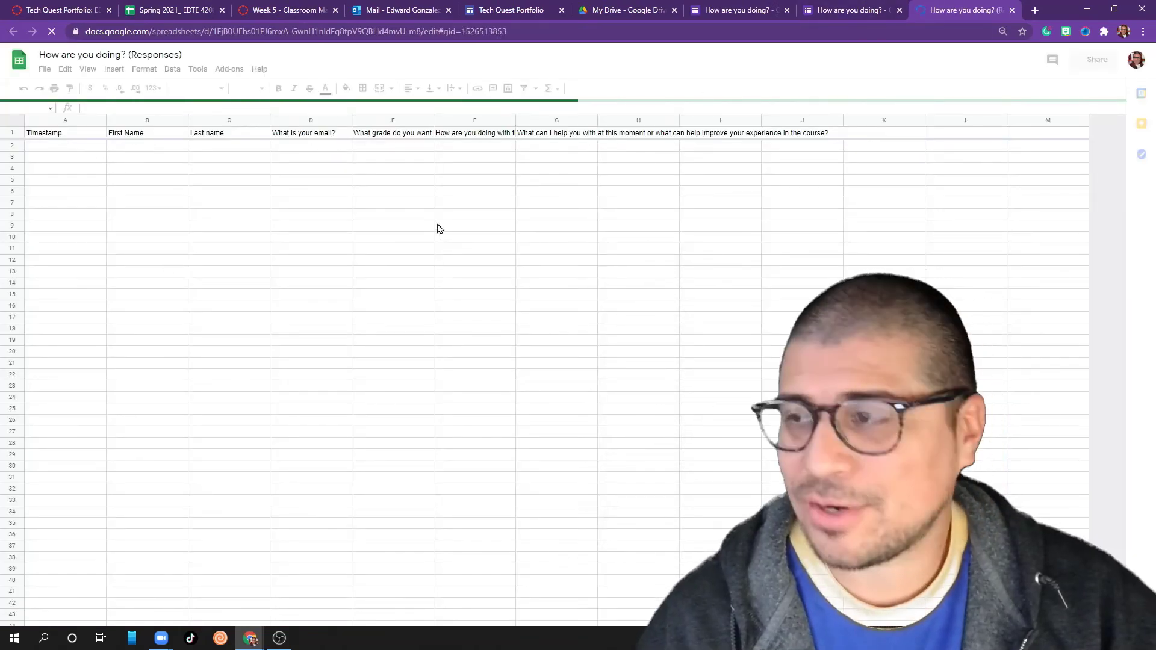
# In the form's settings, limit respondents to 1 response, allow editing after submission, and save the settings.
pyautogui.click(832, 9)
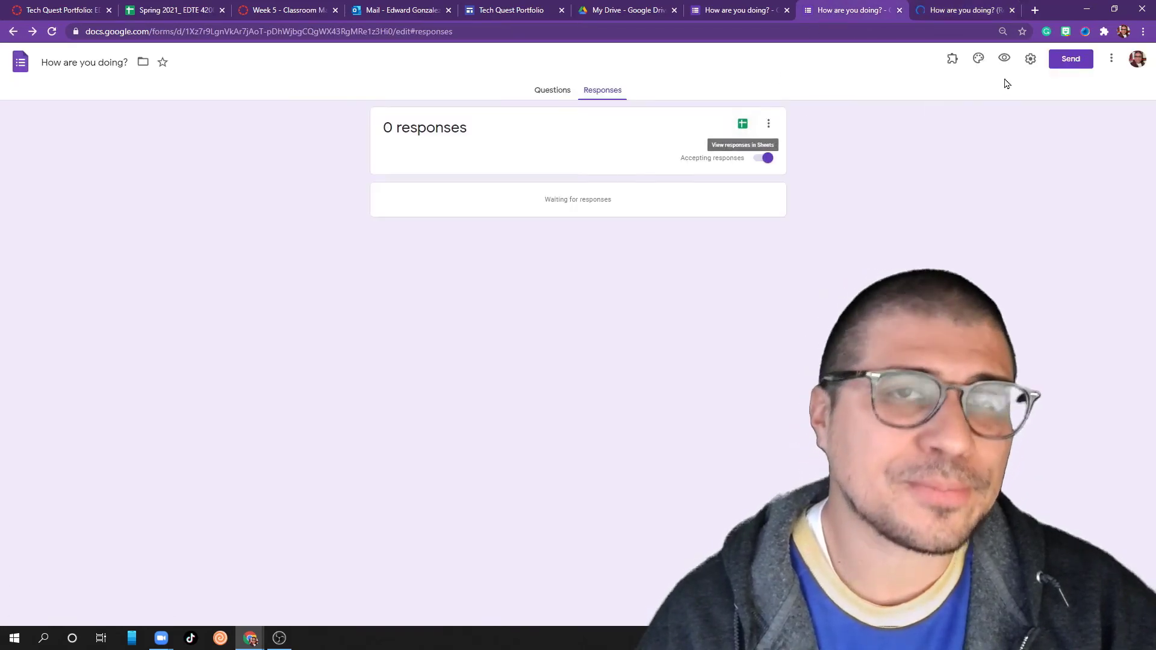
pyautogui.click(1031, 58)
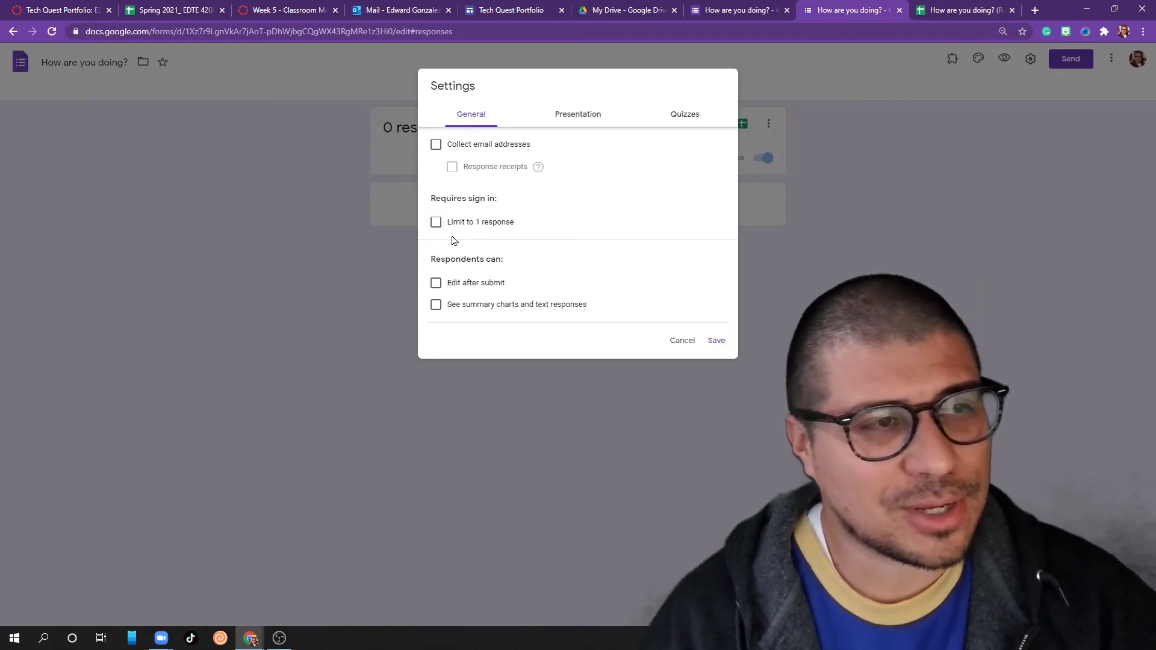
pyautogui.click(436, 223)
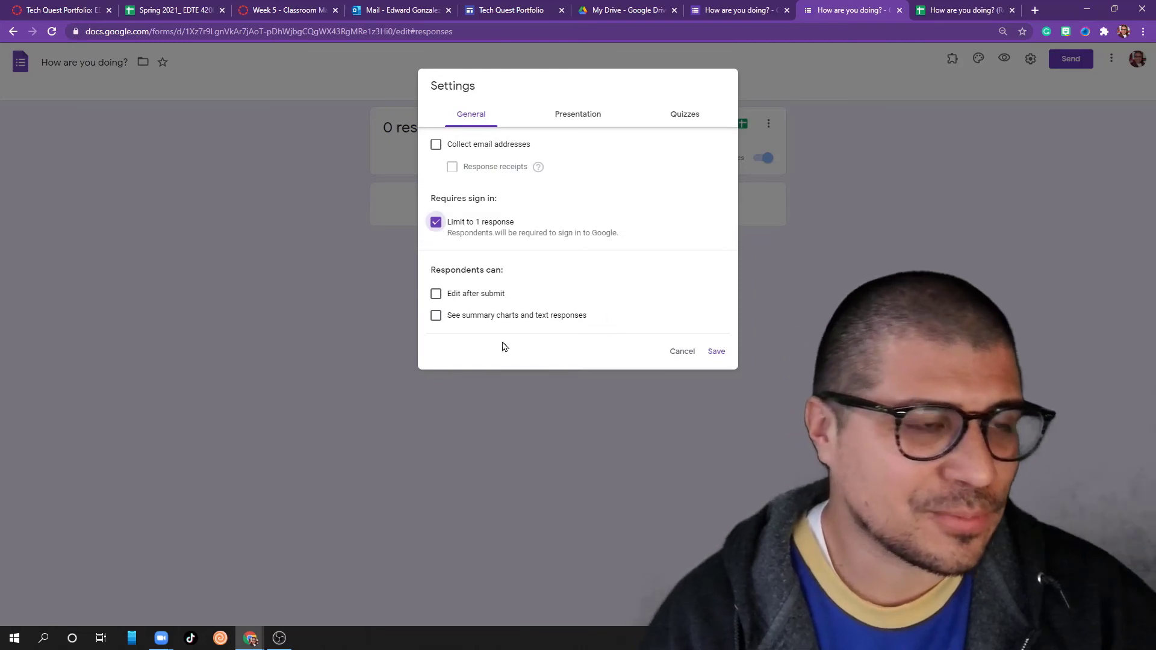
pyautogui.click(437, 294)
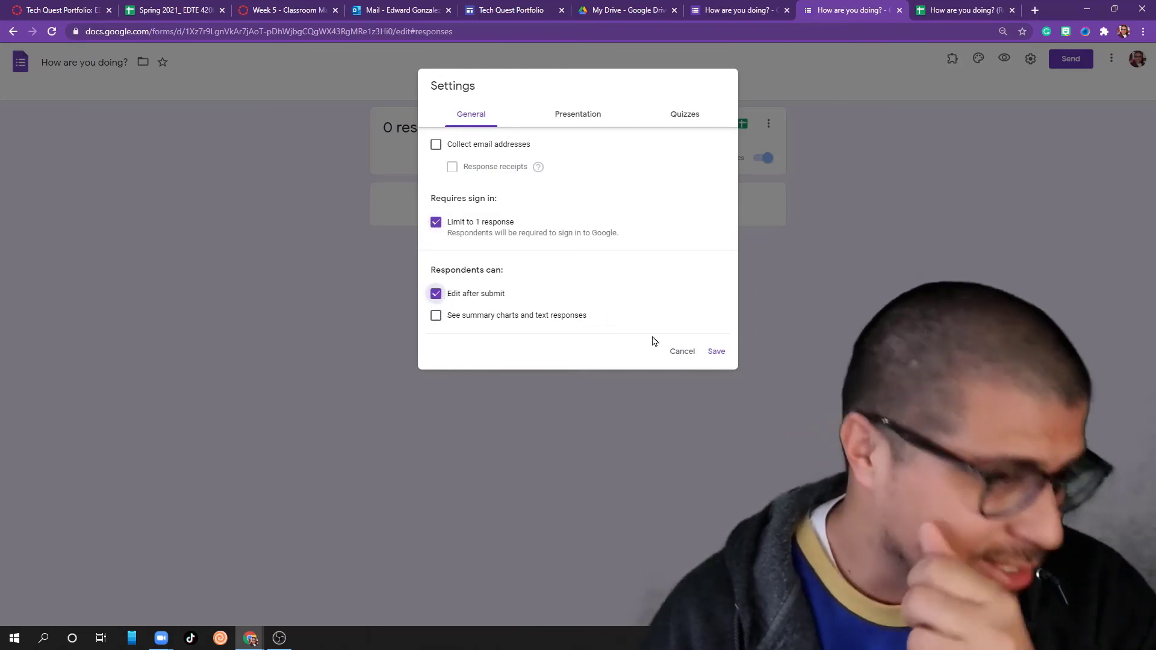
pyautogui.click(583, 114)
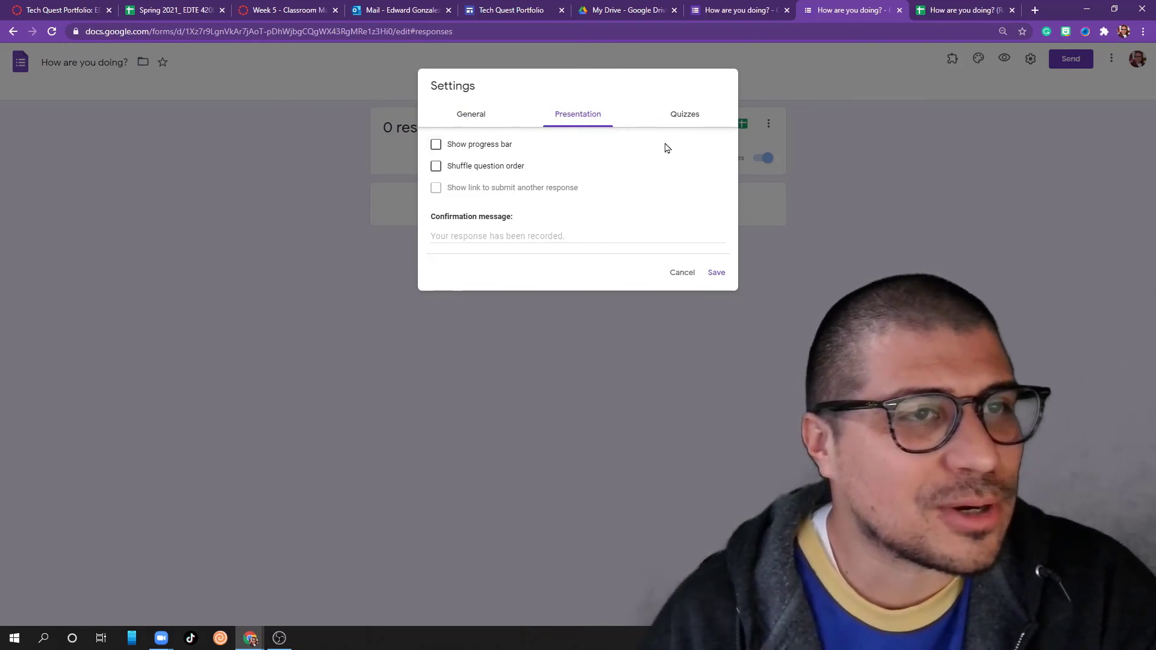
pyautogui.click(699, 116)
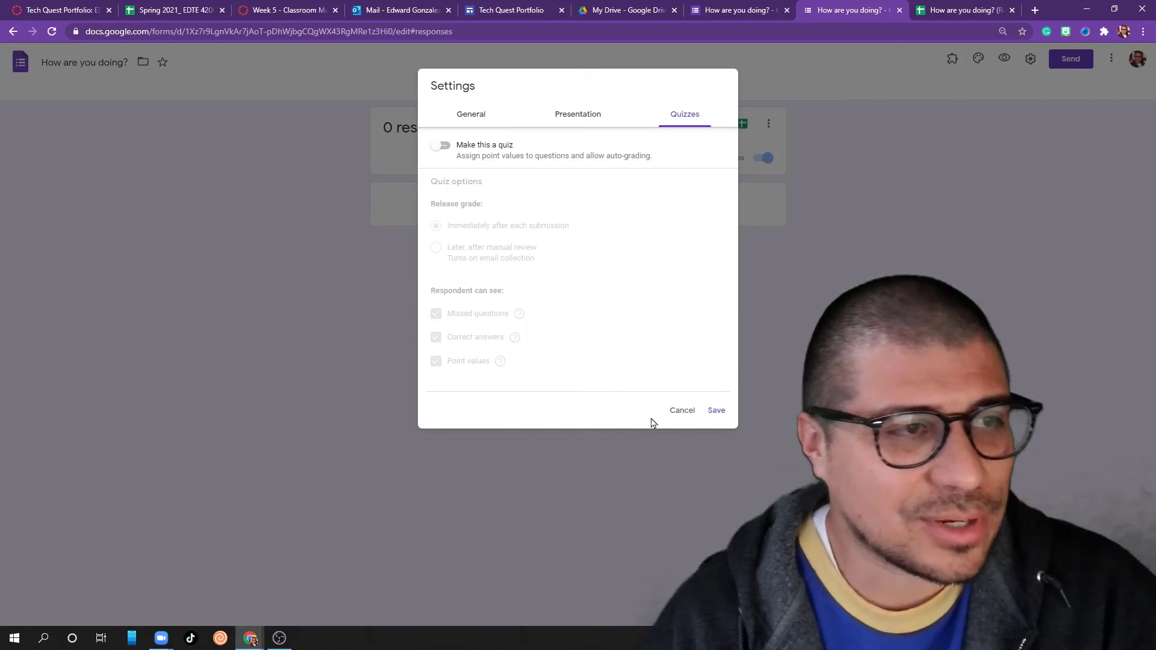
pyautogui.click(716, 412)
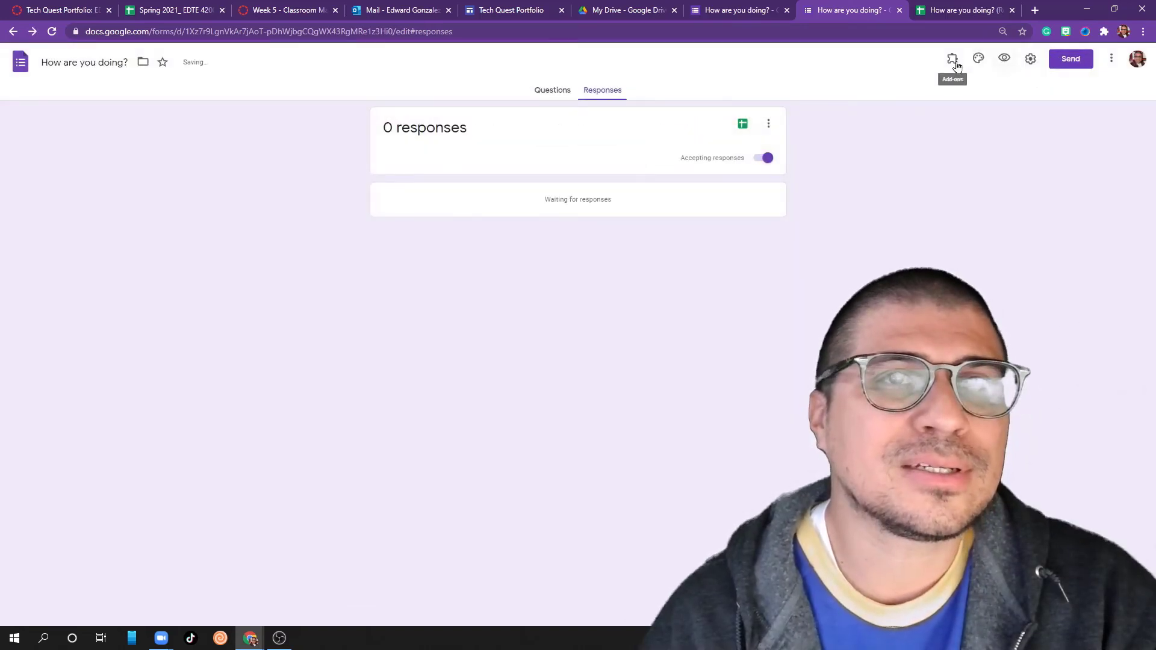
pyautogui.click(1004, 58)
pyautogui.click(786, 9)
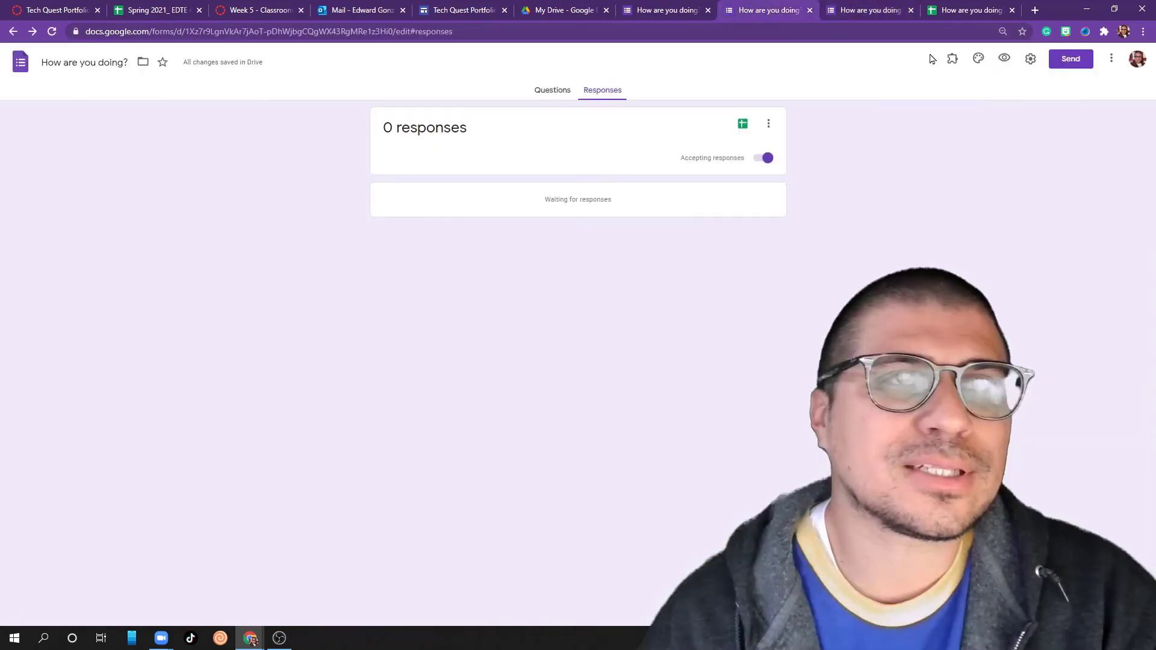
pyautogui.click(1030, 59)
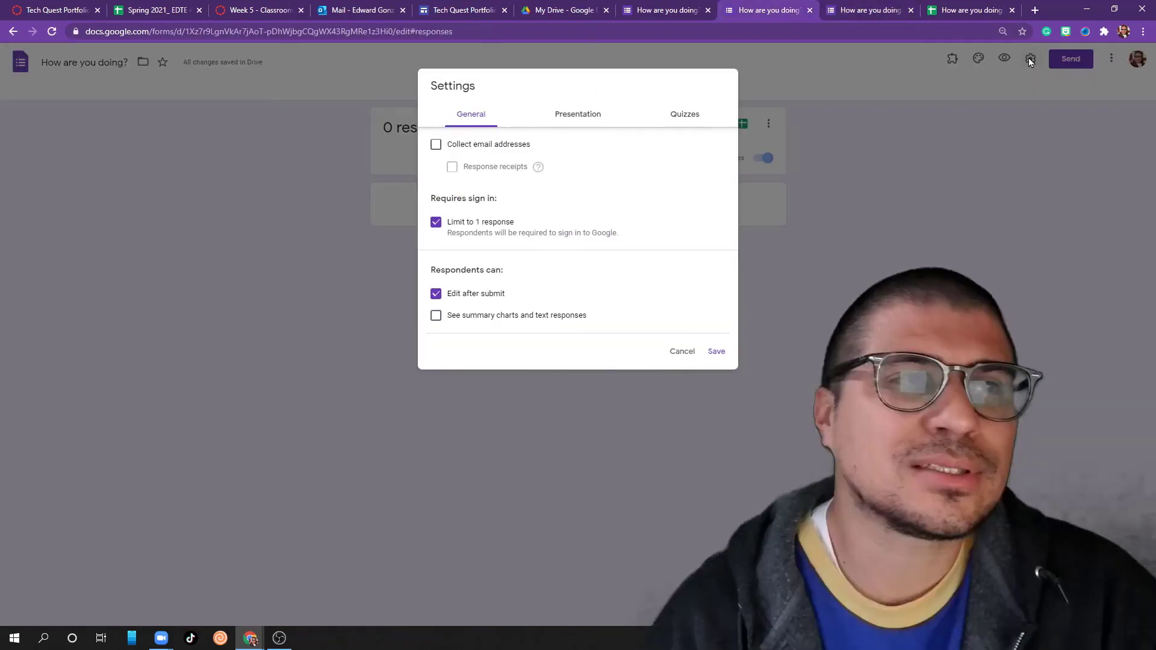
pyautogui.click(1062, 58)
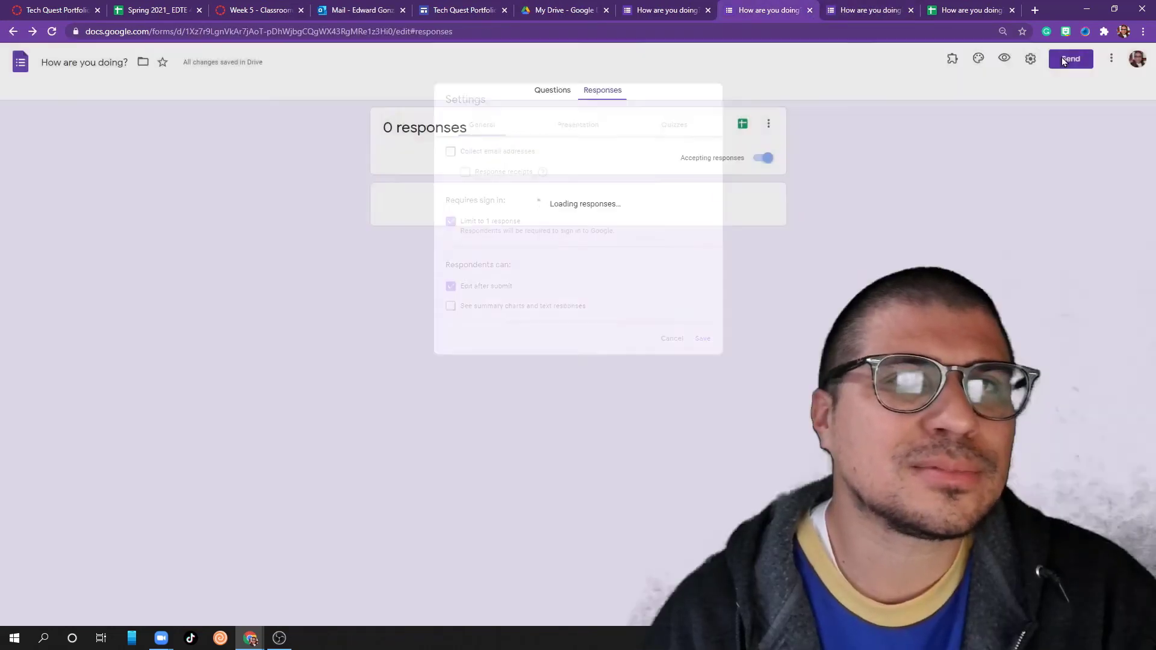
# Copy the form's sharing link from the send options and shorten its URL.
pyautogui.click(1062, 58)
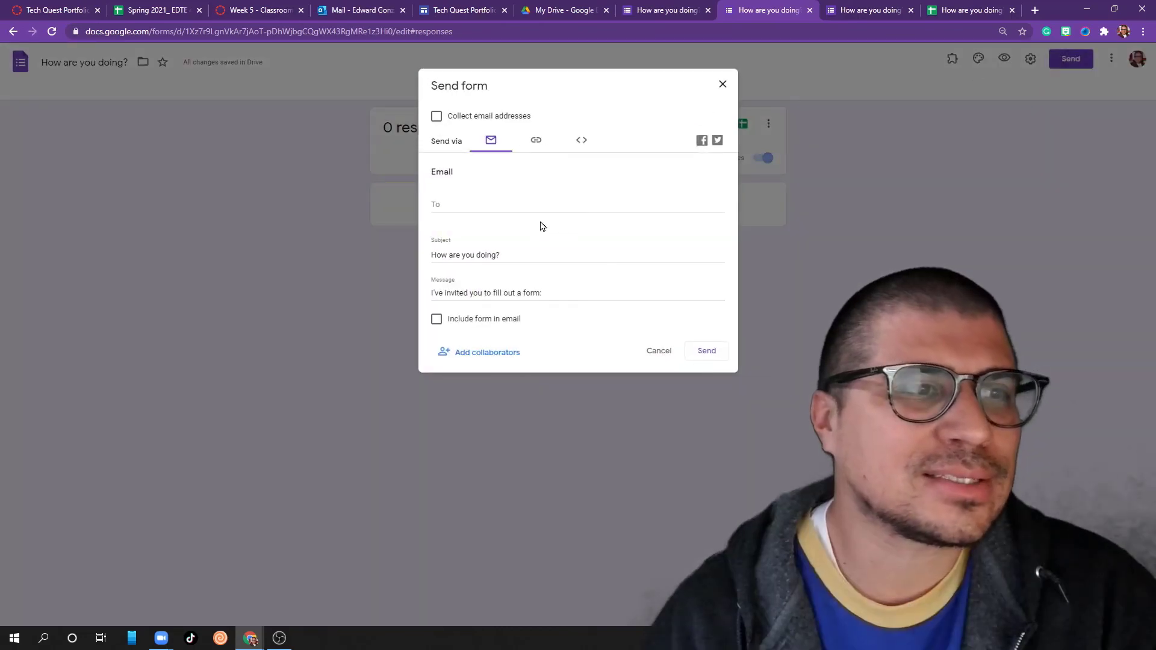
pyautogui.click(537, 142)
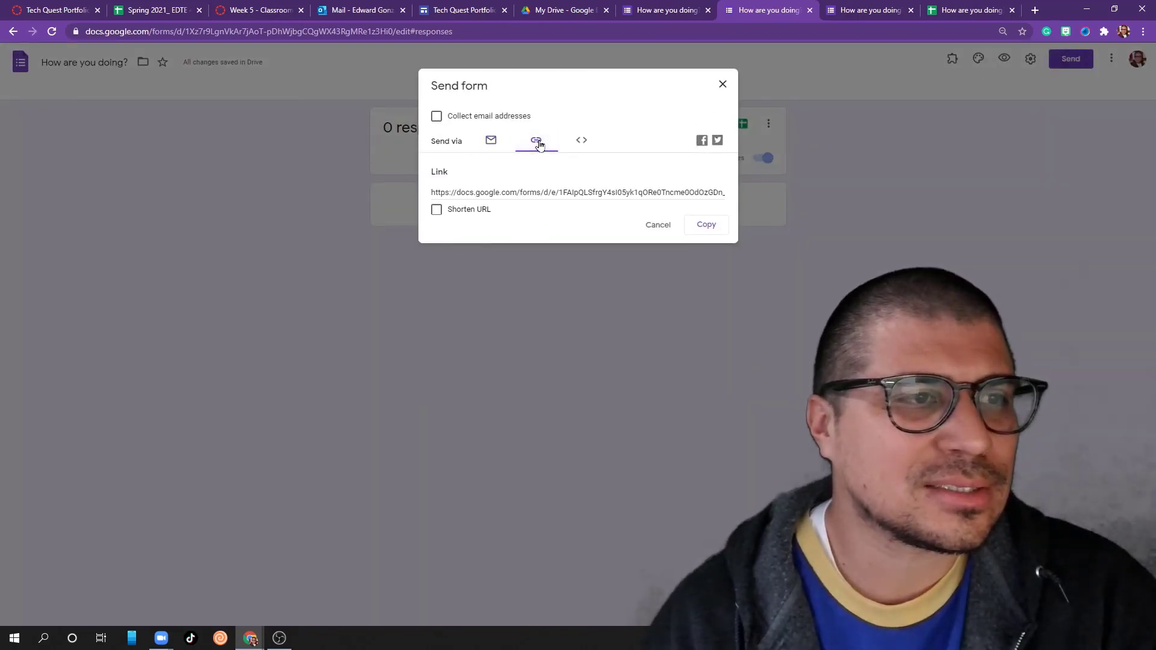
pyautogui.click(491, 142)
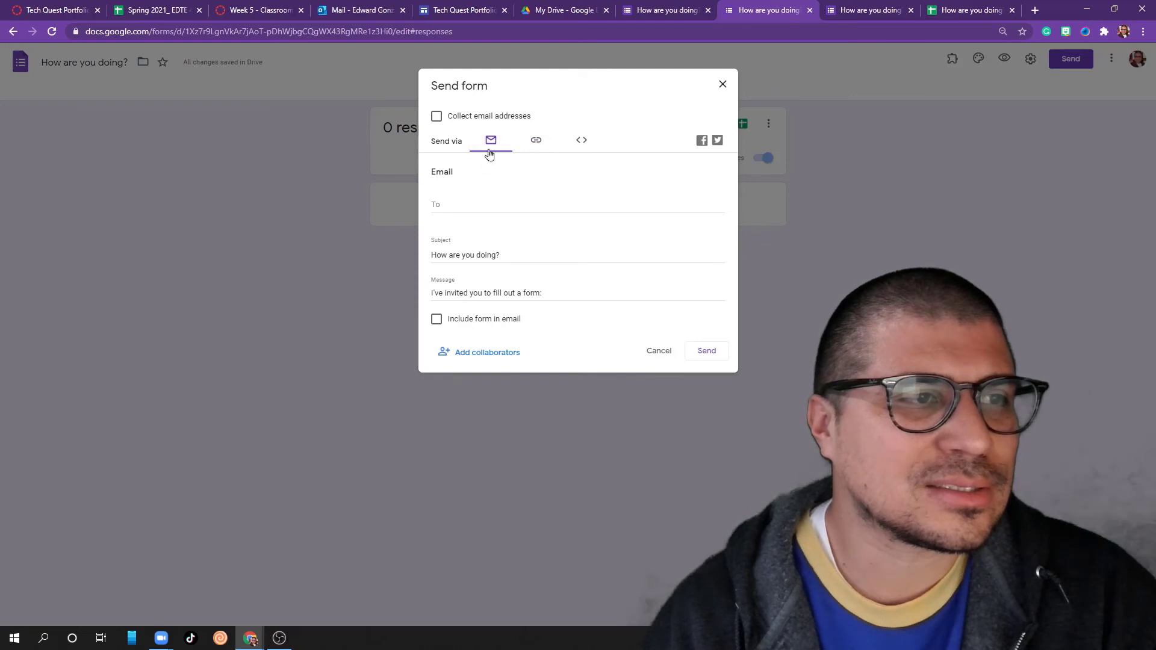
pyautogui.click(536, 142)
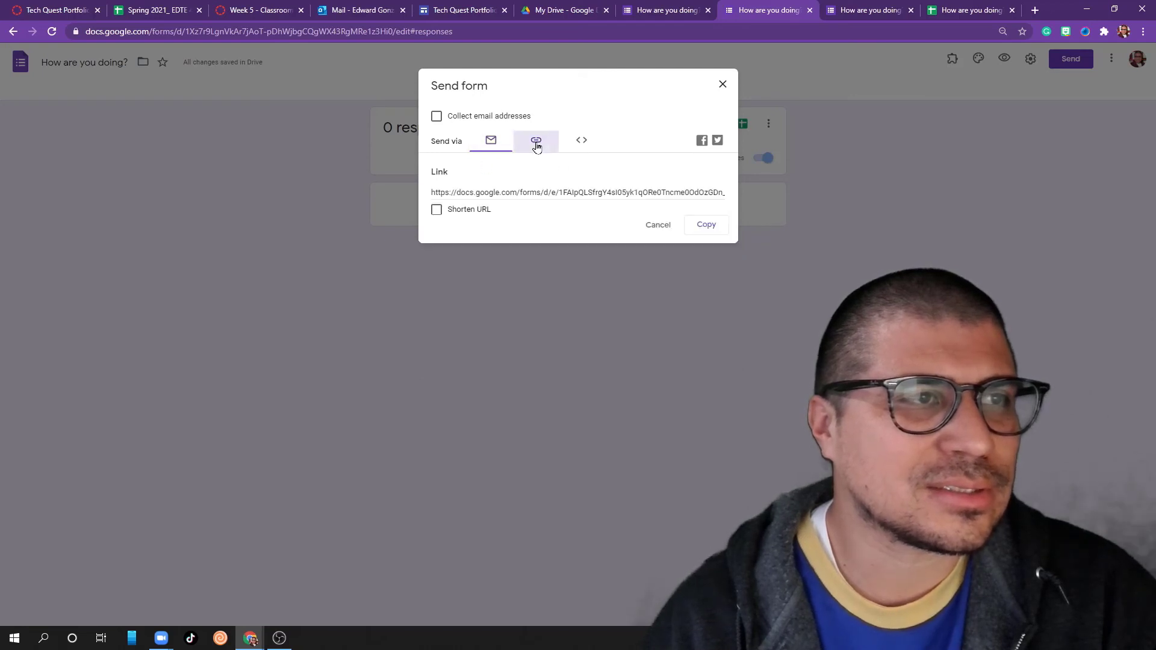
pyautogui.click(700, 227)
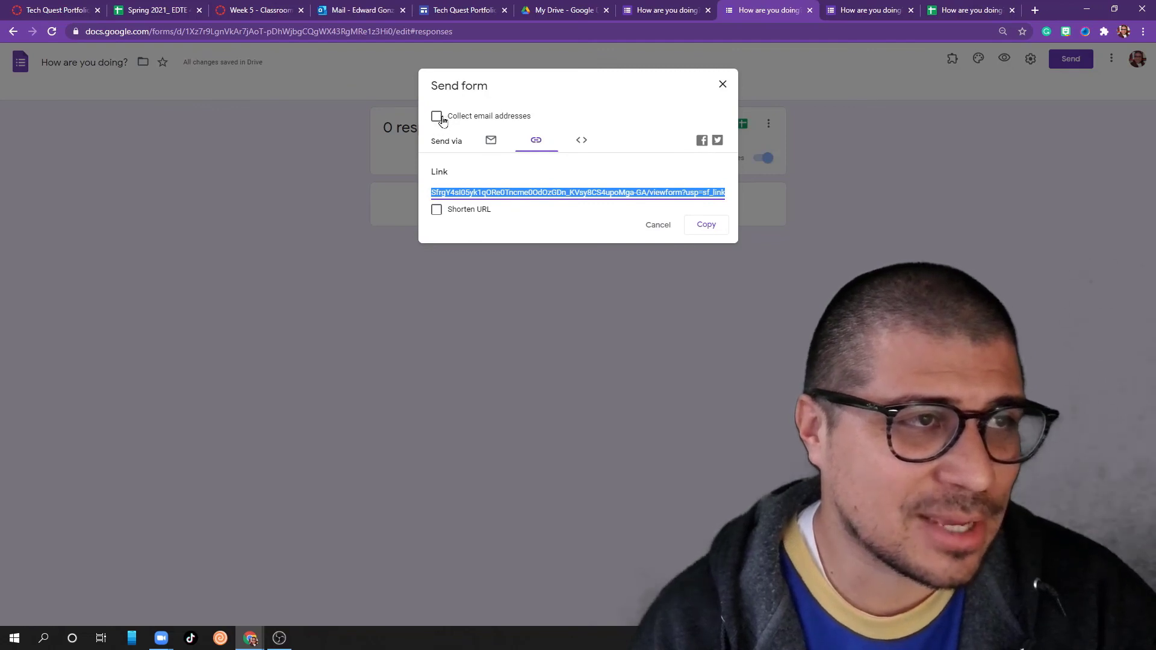
pyautogui.click(437, 210)
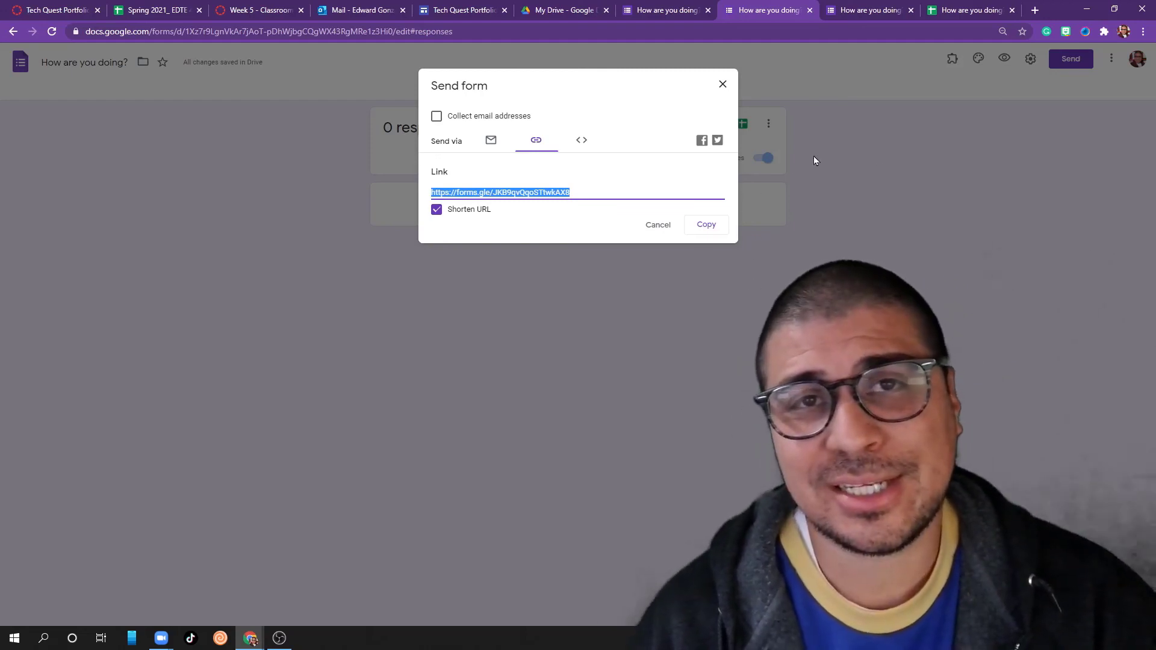
pyautogui.click(723, 84)
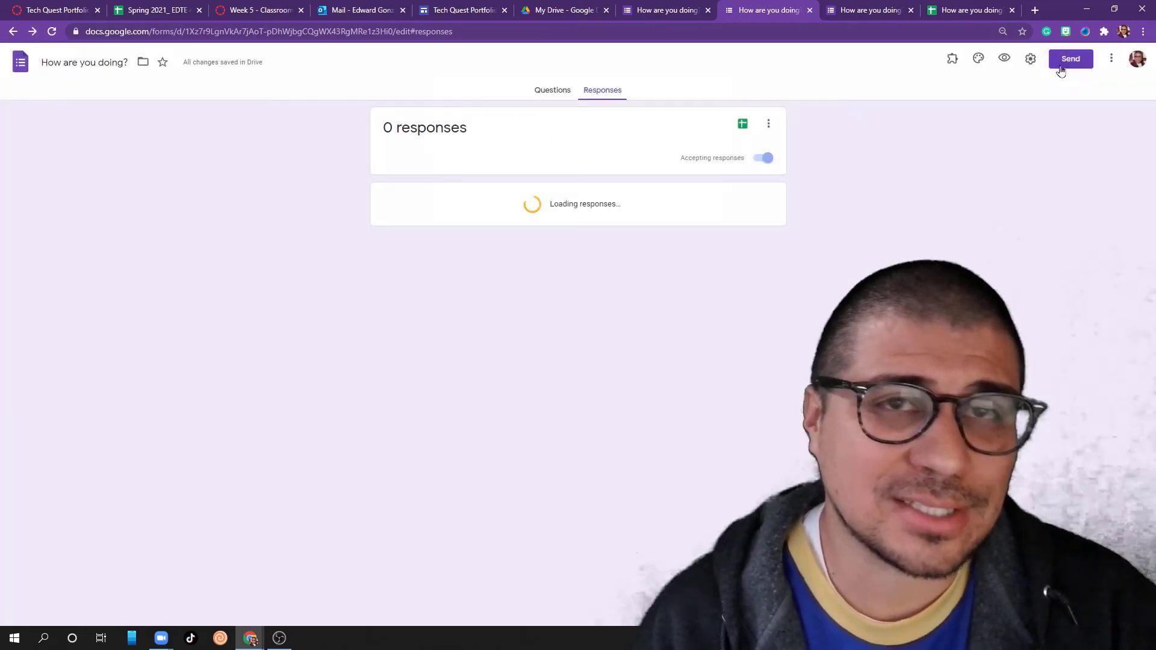
# Examine the default settings for new forms and questions in the form preferences.
pyautogui.click(1112, 58)
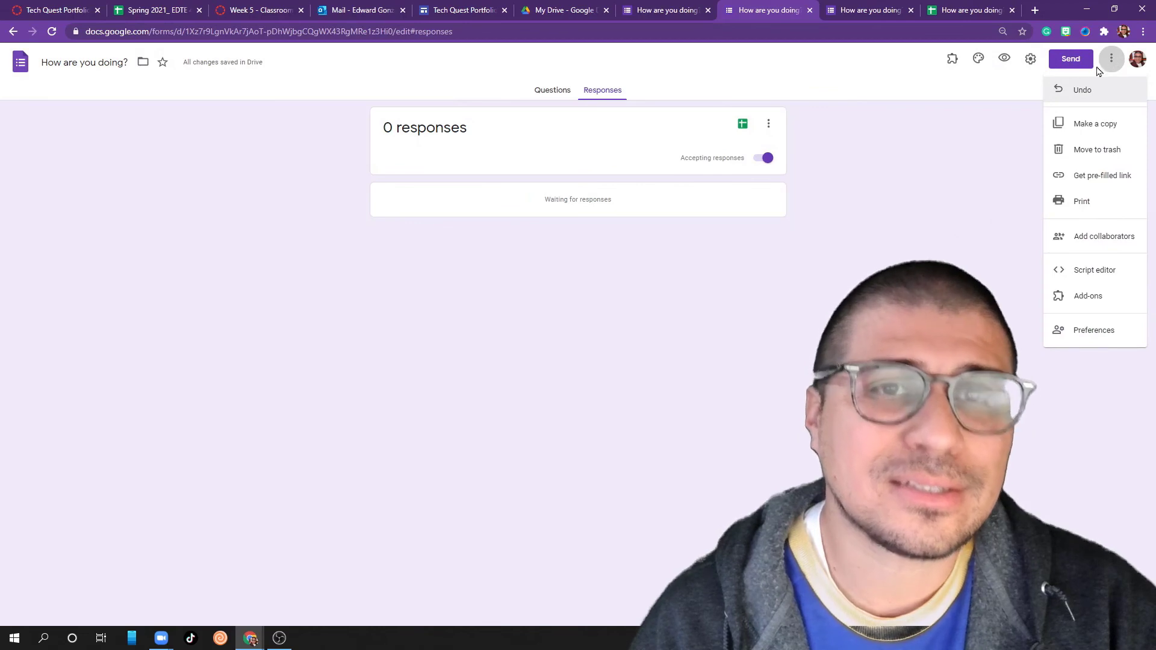
pyautogui.click(1103, 330)
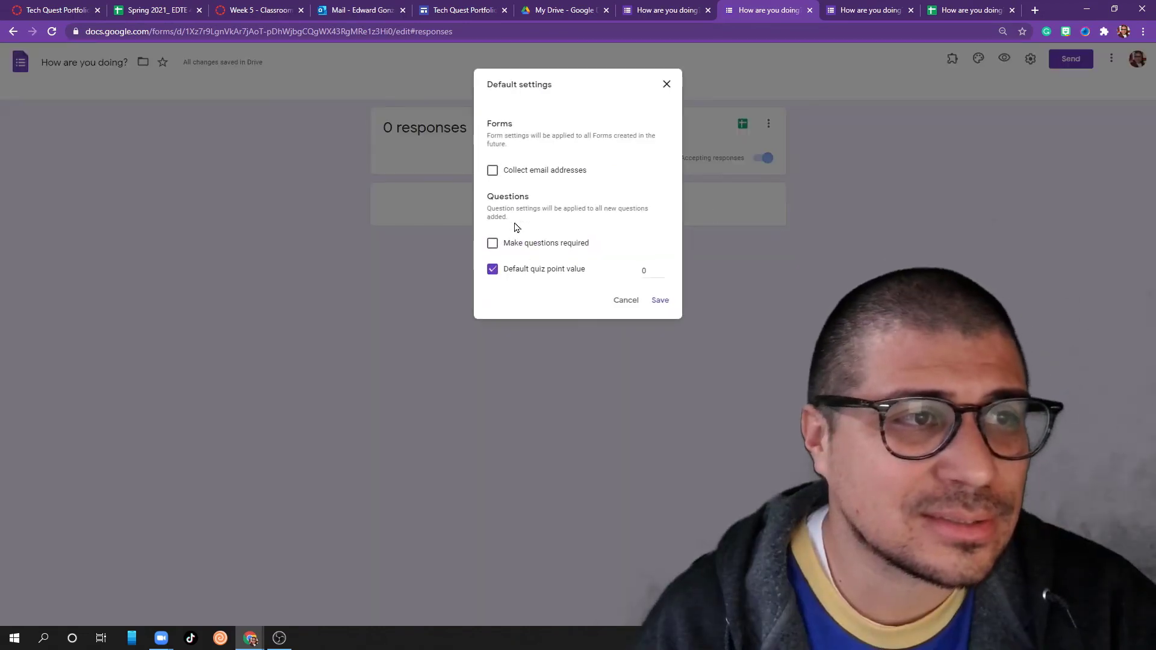
pyautogui.click(666, 84)
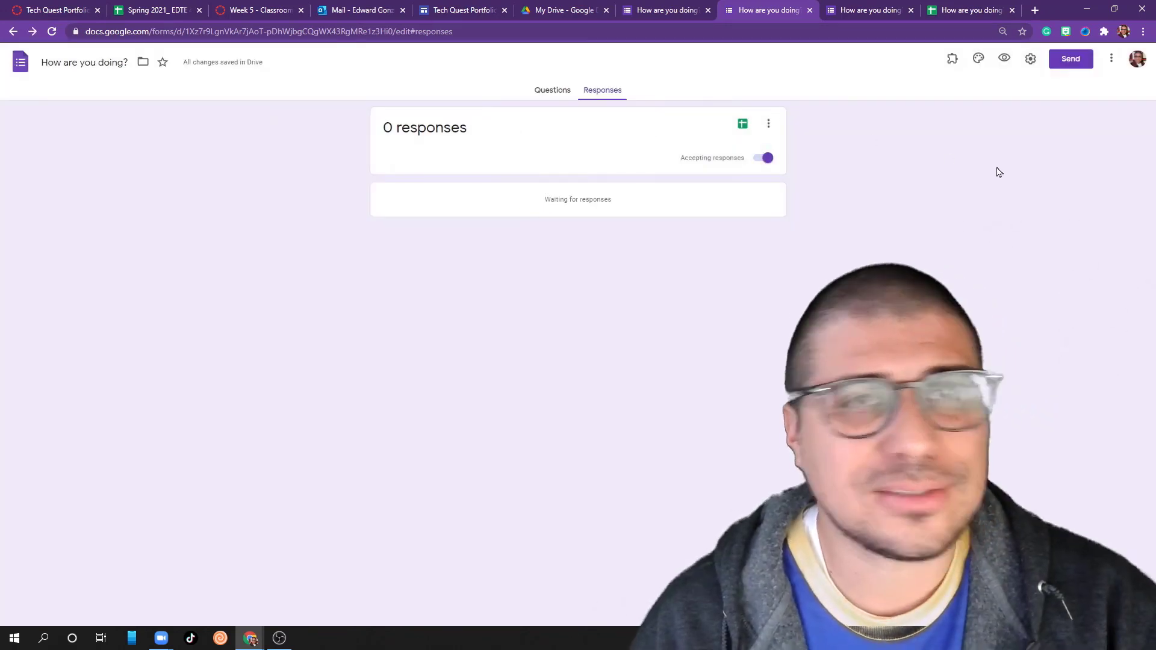